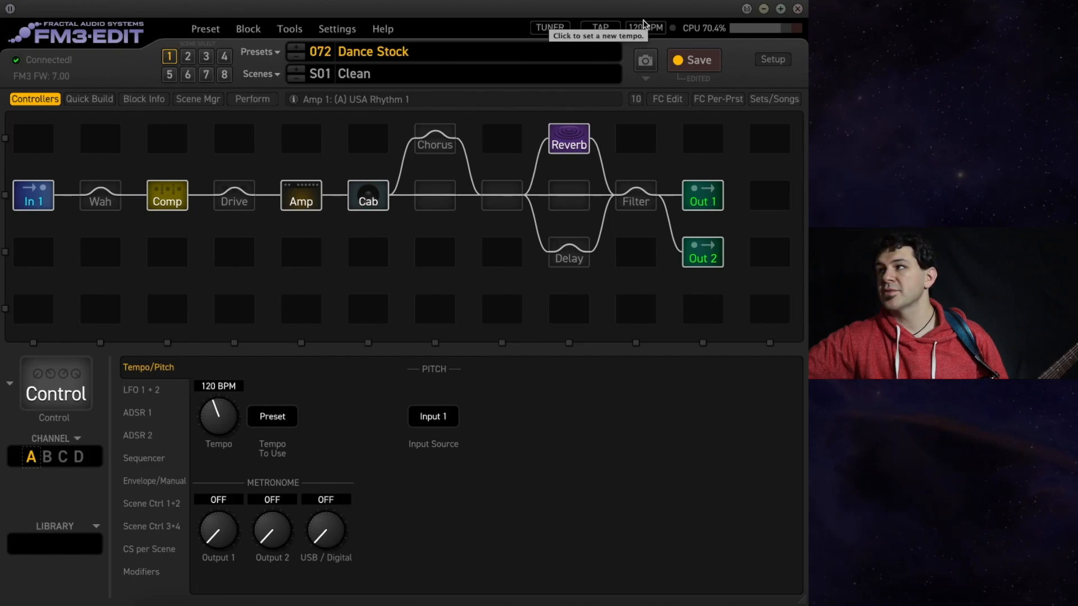
Set the controllers' Tempo to 120 BPM.
{"action": "left_click_drag", "start_coordinate": [227, 412], "coordinate": [222, 388]}
{"action": "left_click", "coordinate": [222, 389]}
{"action": "type", "text": "120"}
{"action": "key", "text": "Return"}
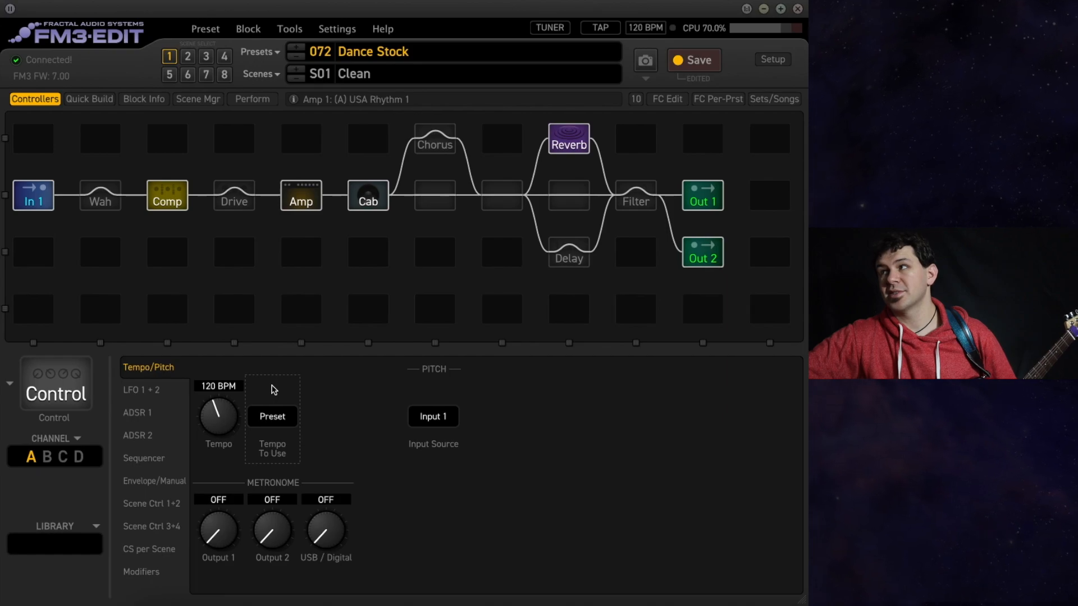
Check the Tempo To Use and pitch Input Source options and the metronome's Output 1 level control.
{"action": "left_click", "coordinate": [279, 417]}
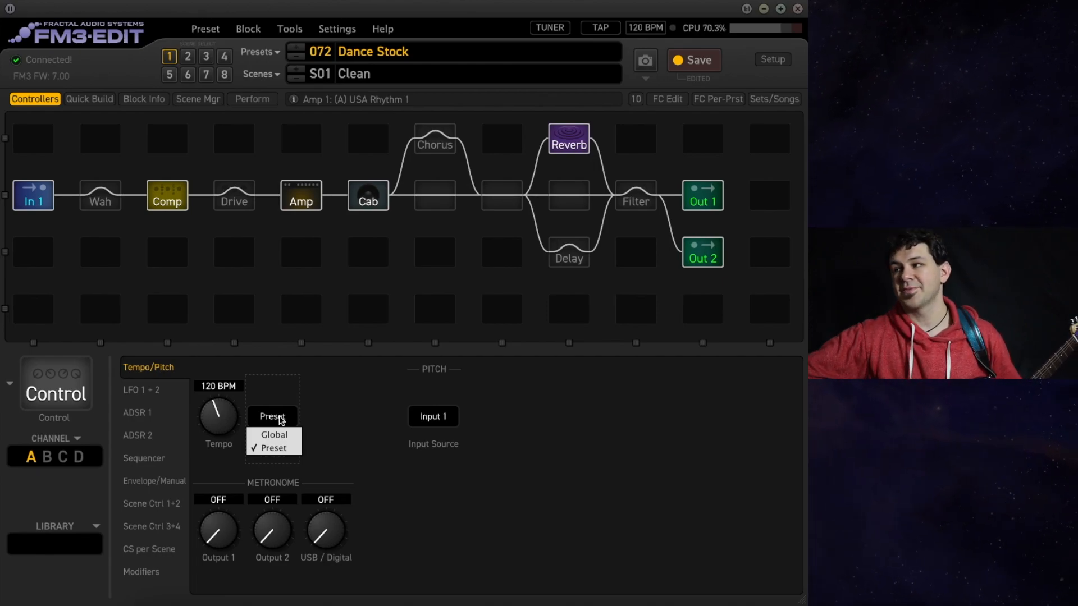
{"action": "left_click", "coordinate": [300, 389]}
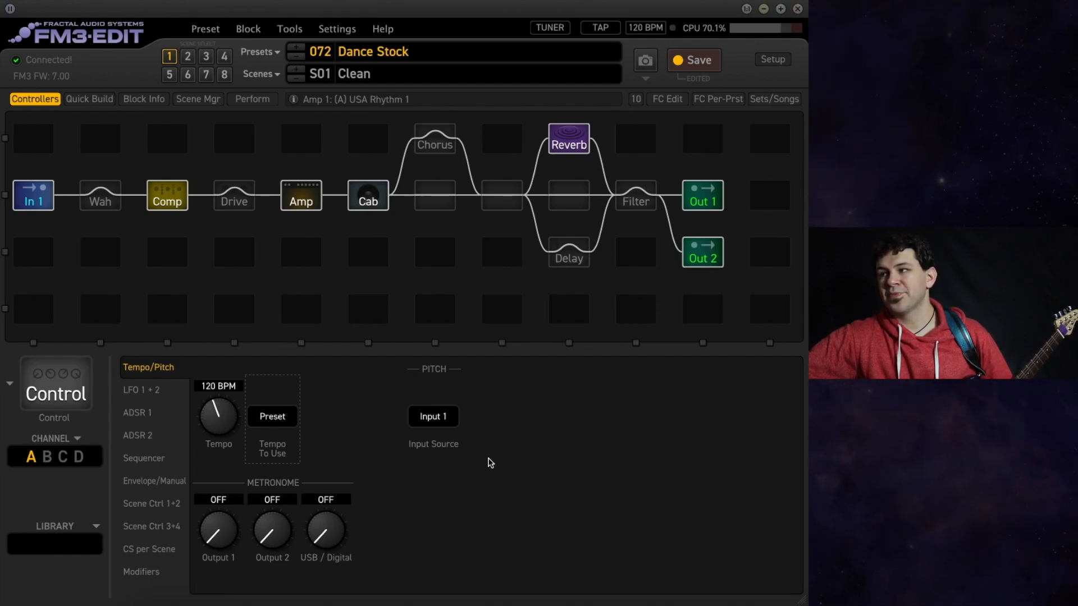
{"action": "left_click", "coordinate": [443, 424]}
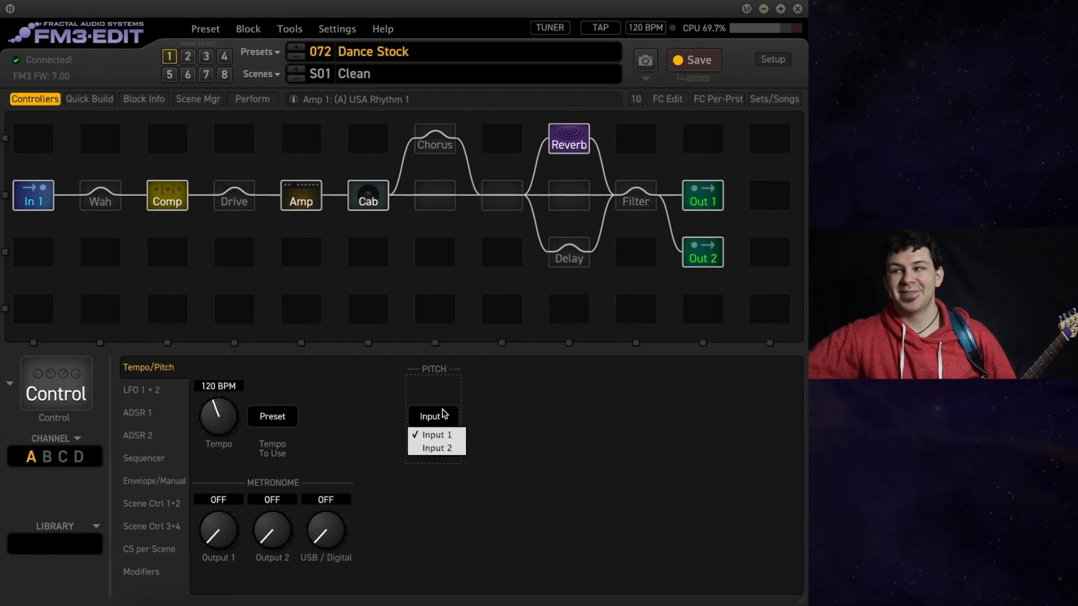
{"action": "left_click", "coordinate": [445, 384]}
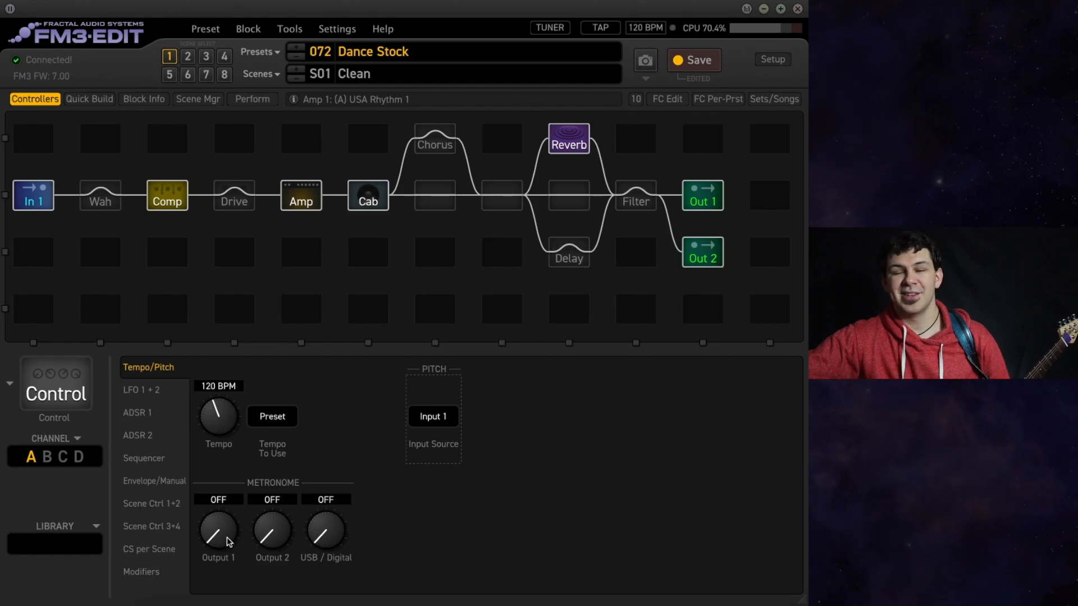
{"action": "left_click_drag", "start_coordinate": [221, 535], "coordinate": [230, 604]}
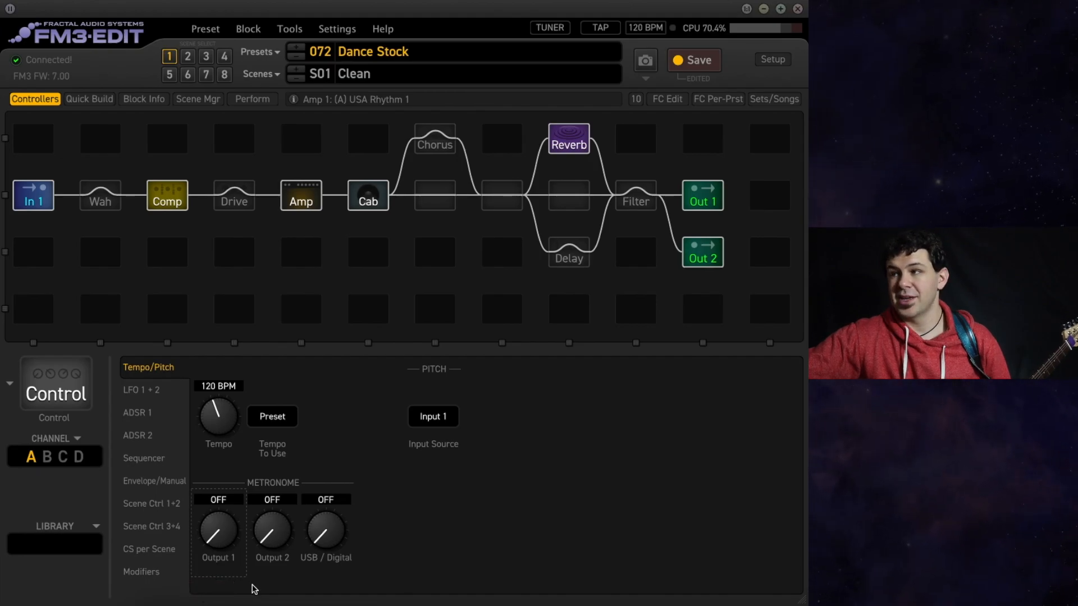
Assign LFO 1A as the modifier source for the Wah block's Control parameter, with Auto Engage set to Off.
{"action": "left_click", "coordinate": [163, 394]}
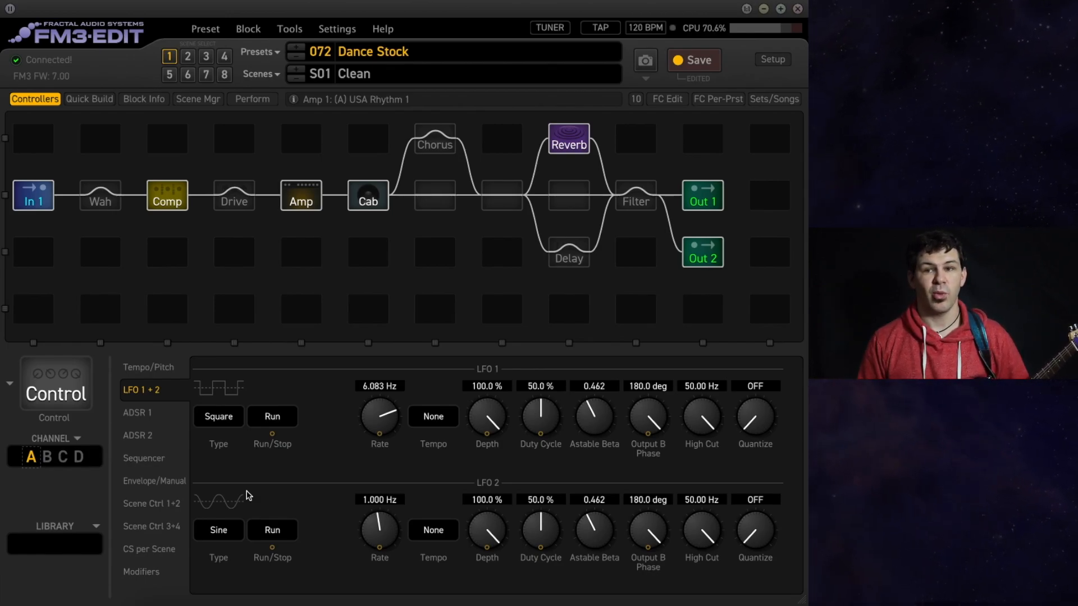
{"action": "left_click", "coordinate": [100, 196]}
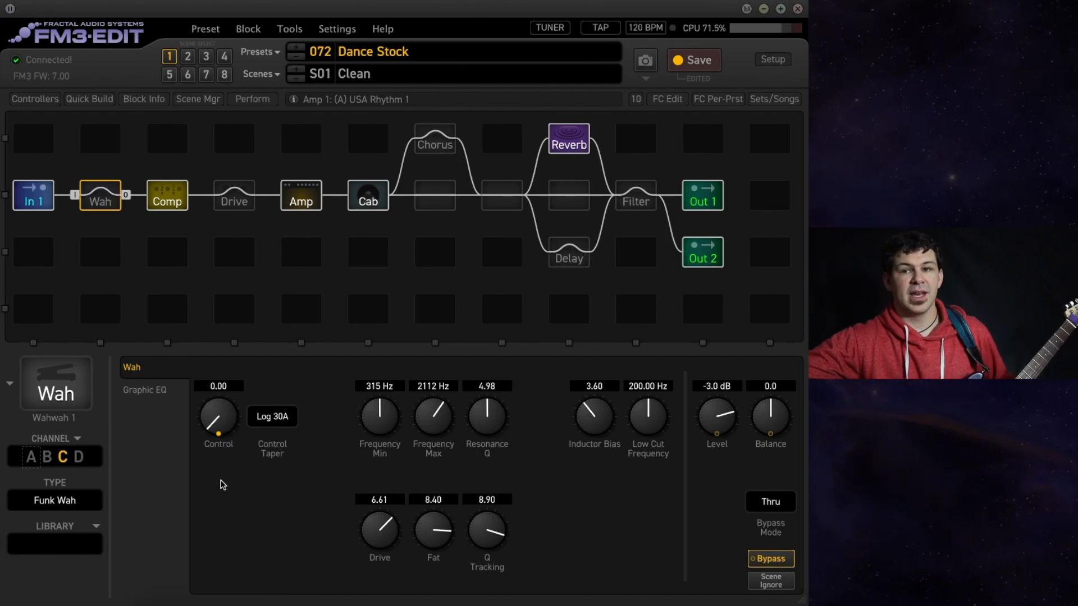
{"action": "right_click", "coordinate": [220, 422]}
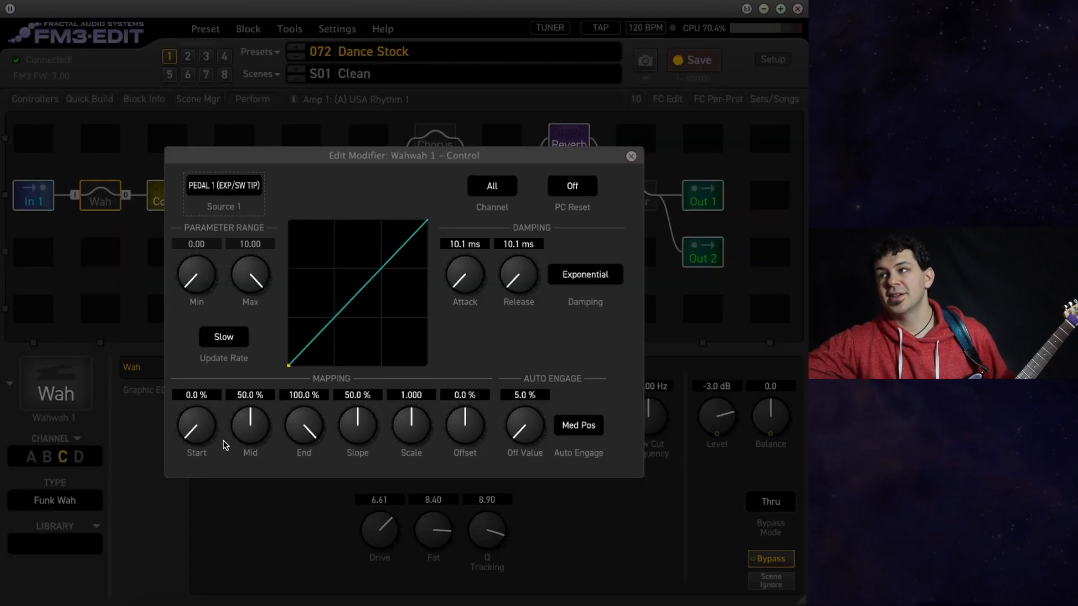
{"action": "left_click", "coordinate": [233, 194]}
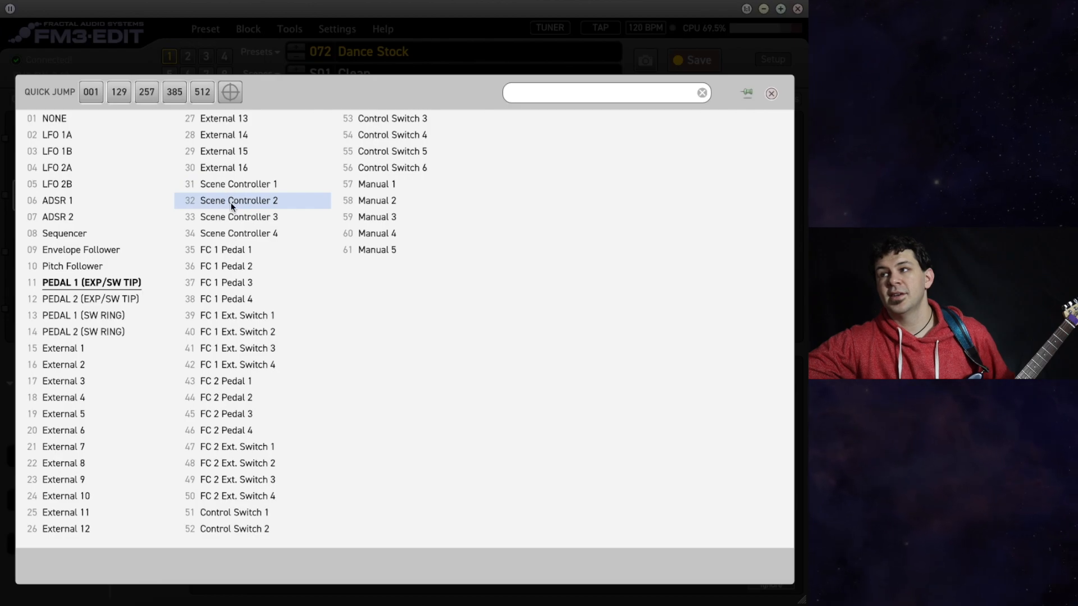
{"action": "left_click", "coordinate": [105, 135]}
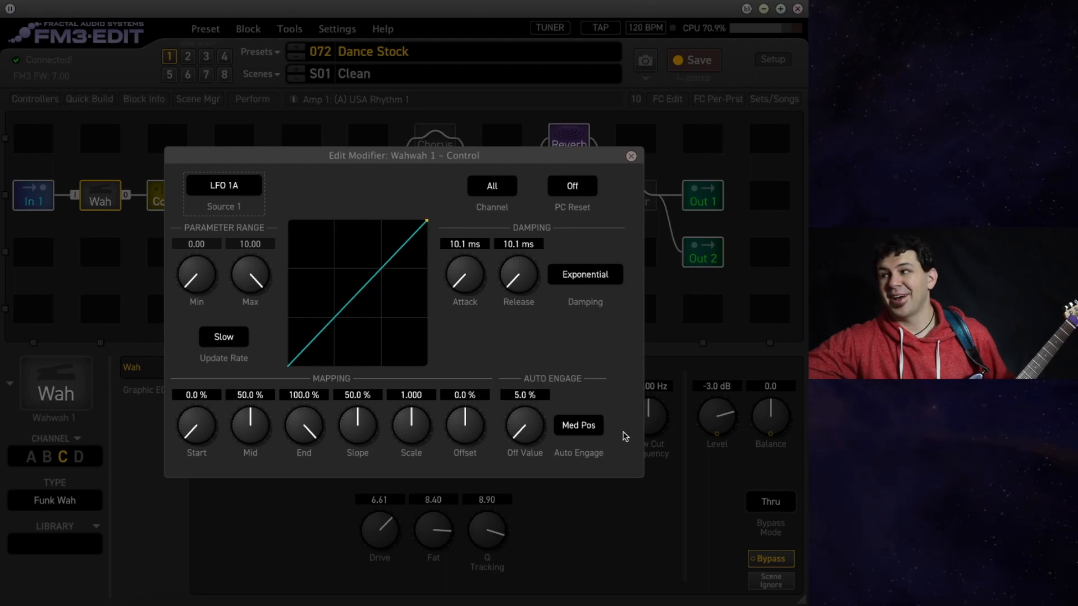
{"action": "left_click", "coordinate": [598, 430]}
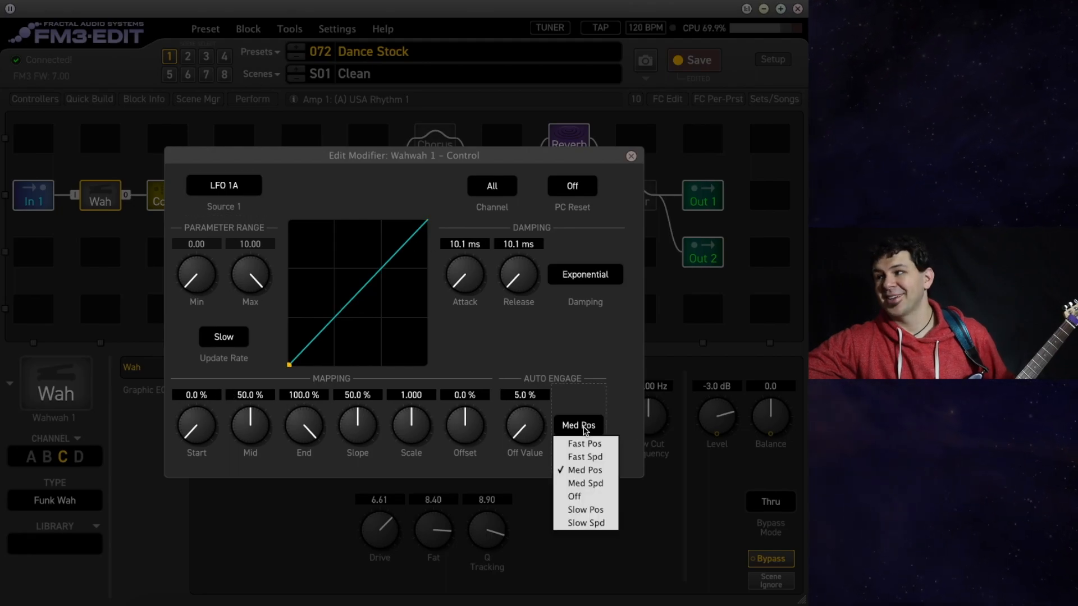
{"action": "left_click", "coordinate": [590, 497]}
{"action": "left_click", "coordinate": [598, 496]}
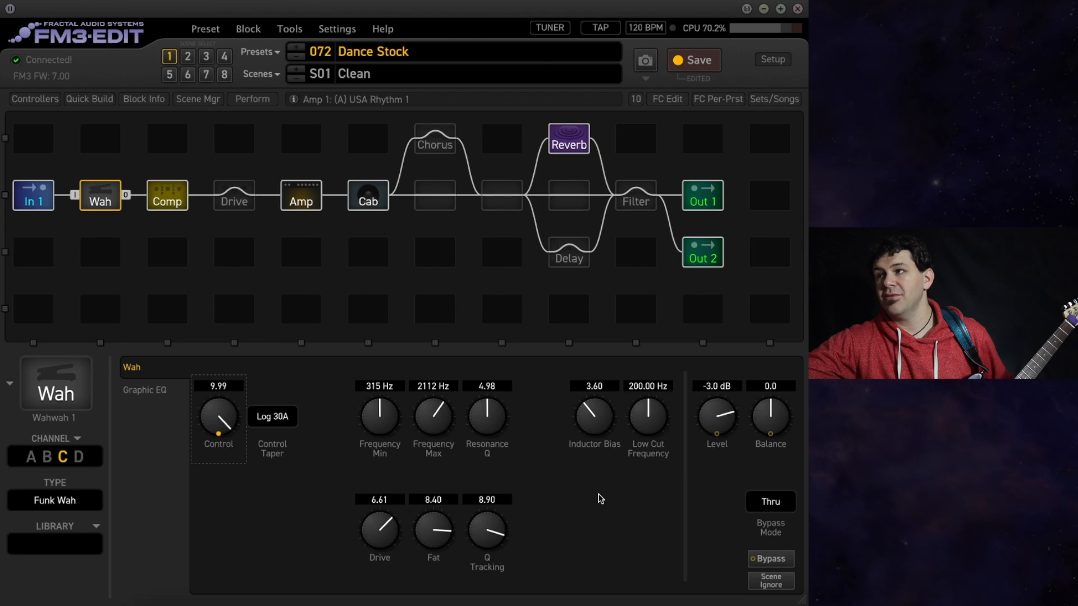
Lower LFO 1's rate to about 0.405 Hz, and sync the LFO to a 1/4 tempo division.
{"action": "left_click", "coordinate": [32, 100]}
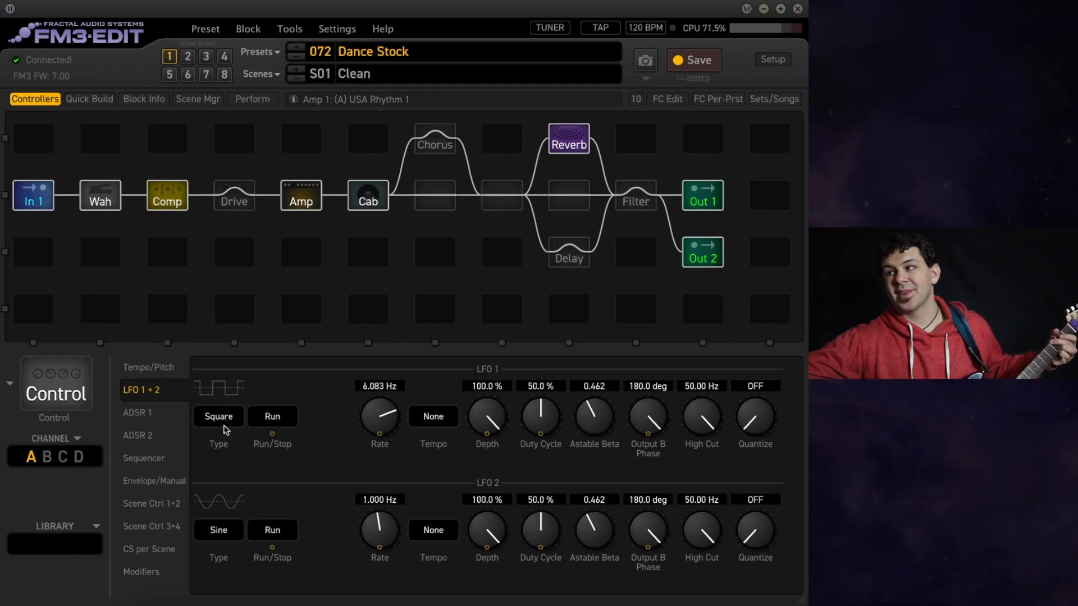
{"action": "left_click_drag", "start_coordinate": [385, 411], "coordinate": [353, 524]}
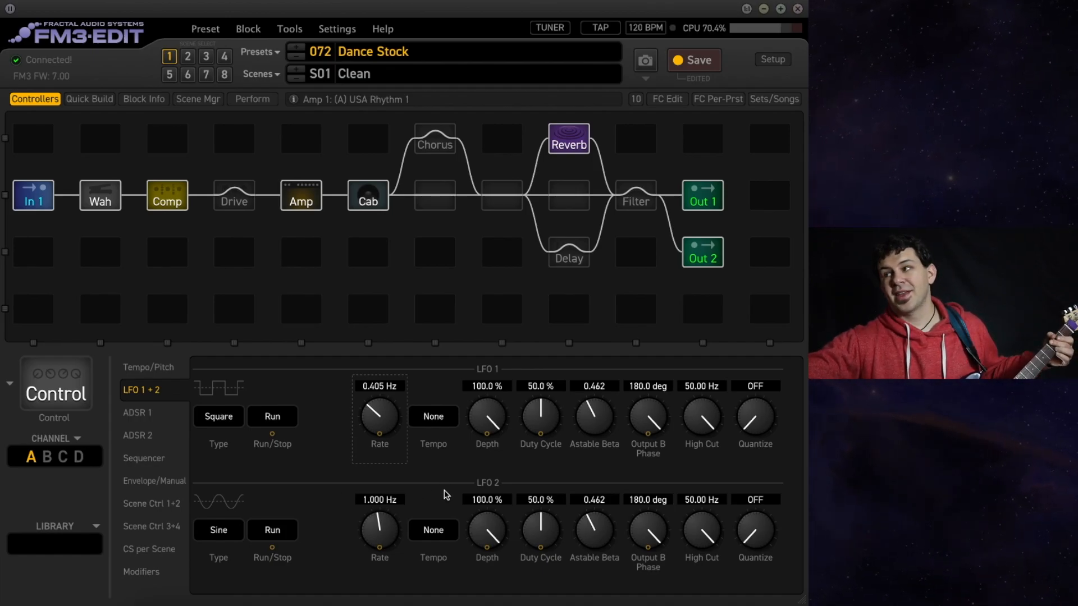
{"action": "left_click", "coordinate": [443, 417]}
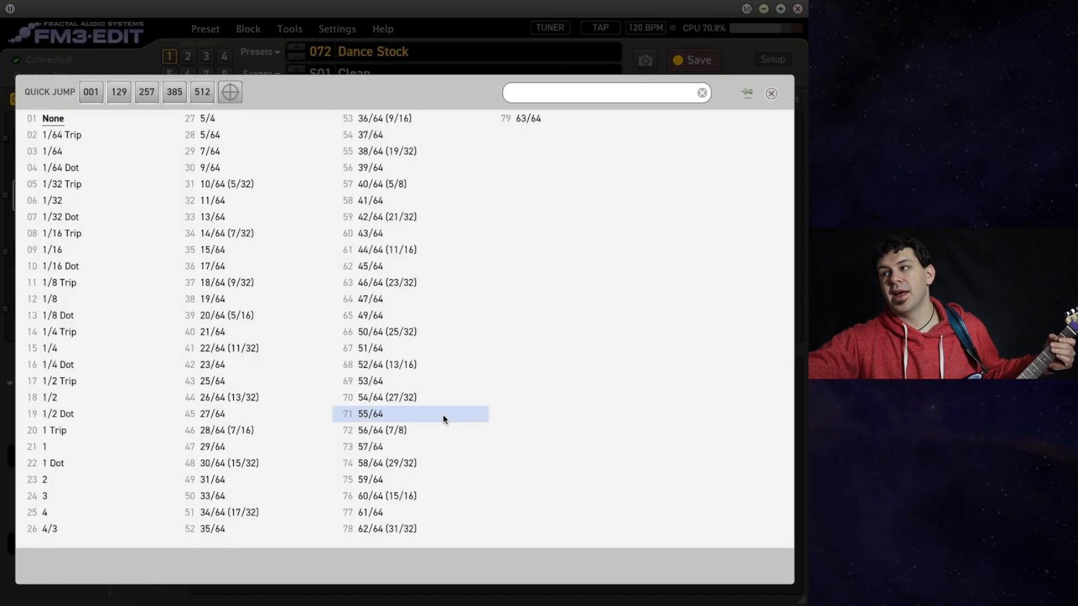
{"action": "left_click", "coordinate": [101, 349]}
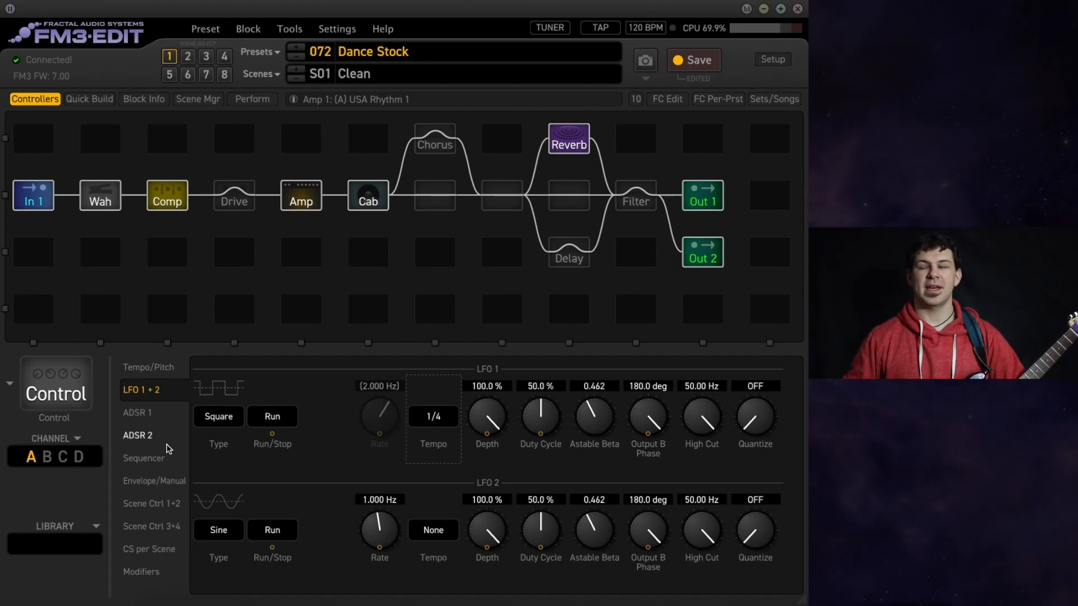
Switch LFO 1's Run/Stop setting to Stop and back to Run.
{"action": "left_click", "coordinate": [287, 418]}
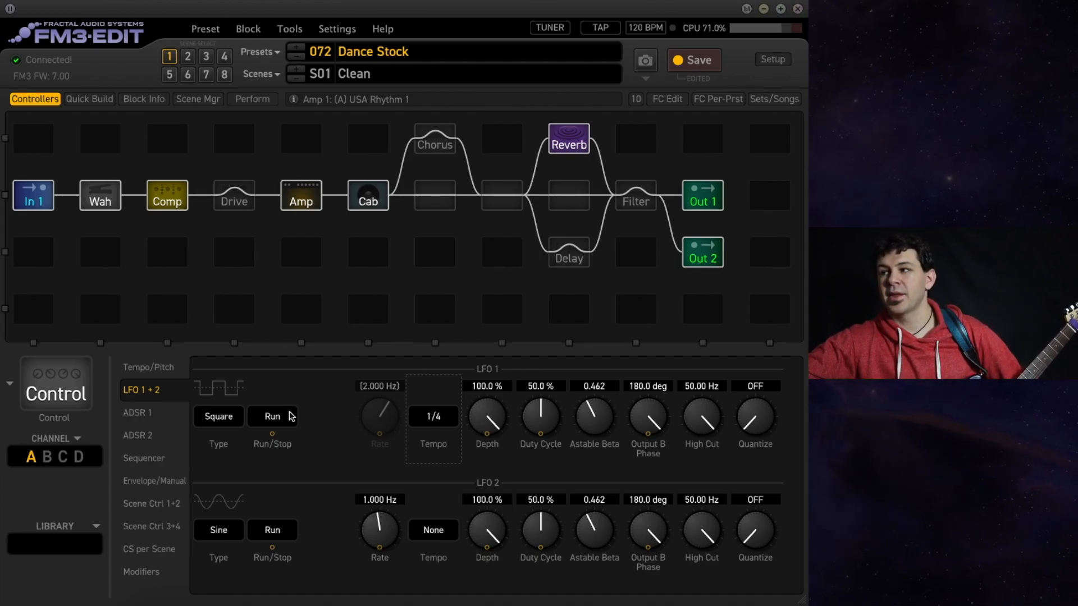
{"action": "left_click", "coordinate": [283, 418]}
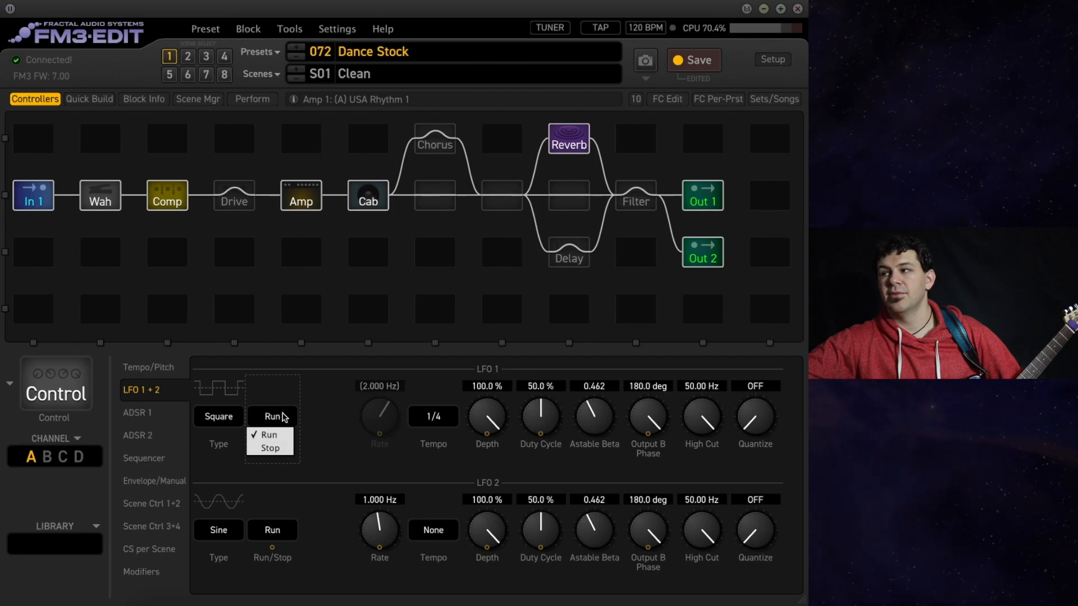
{"action": "left_click", "coordinate": [285, 450]}
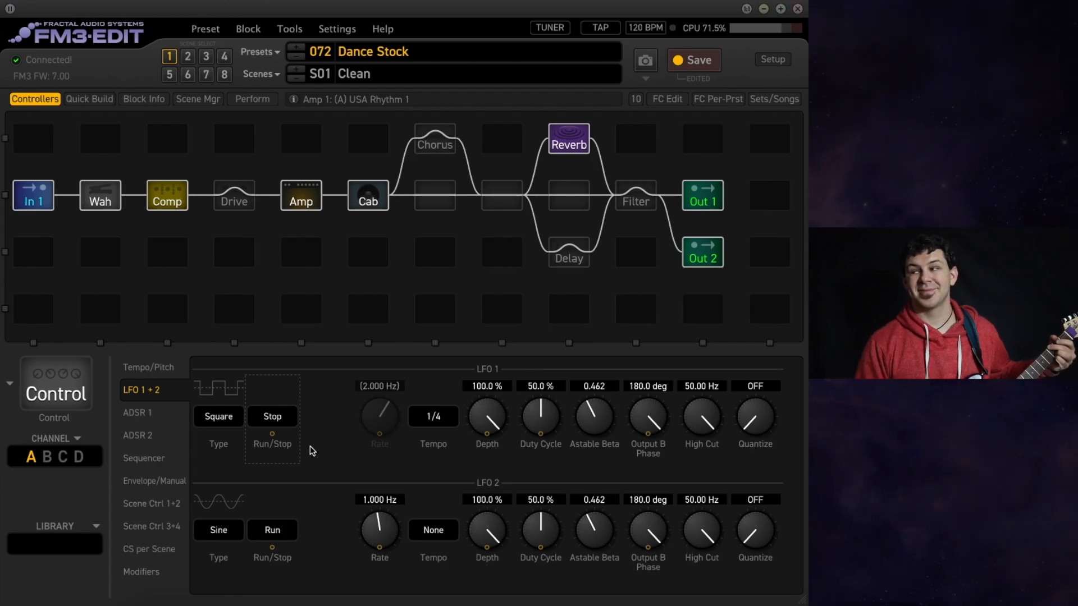
{"action": "left_click", "coordinate": [272, 418]}
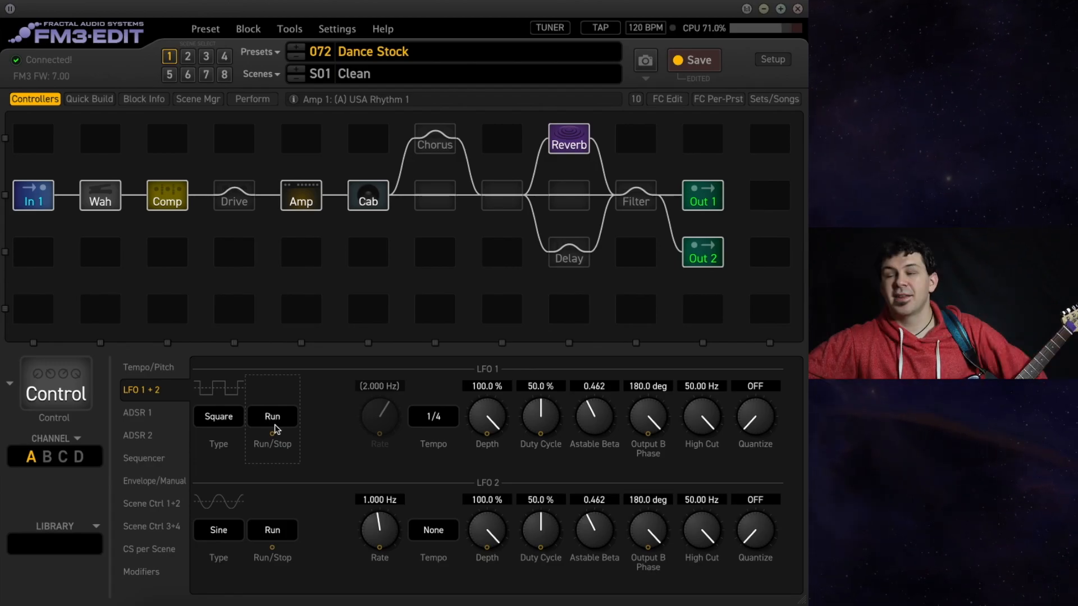
Examine the modifier settings for LFO 1's Run/Stop and the waveform types available for LFO 1.
{"action": "left_click", "coordinate": [274, 431]}
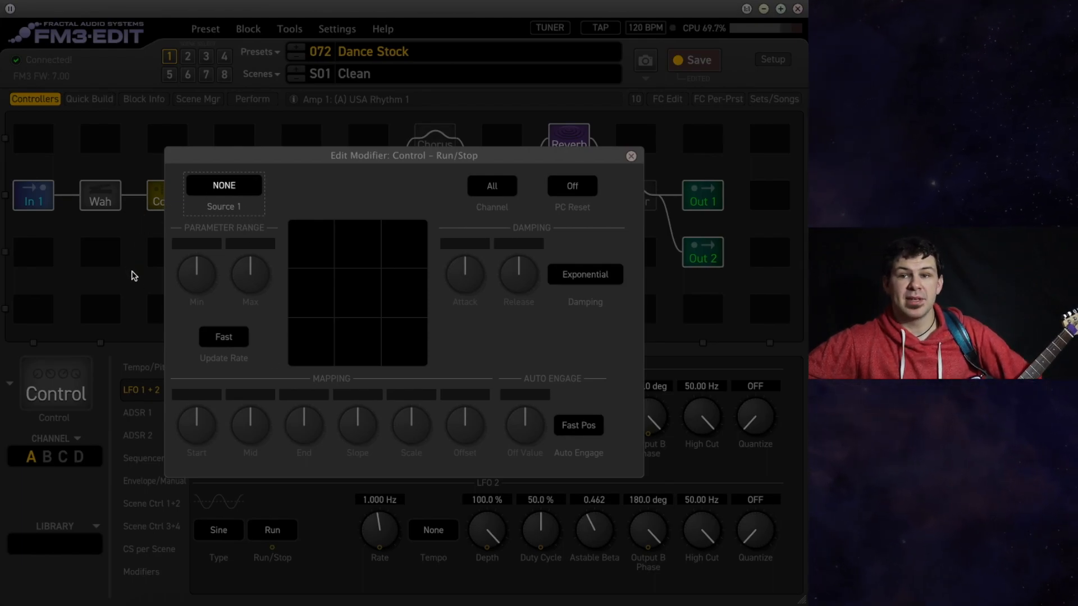
{"action": "left_click", "coordinate": [141, 293]}
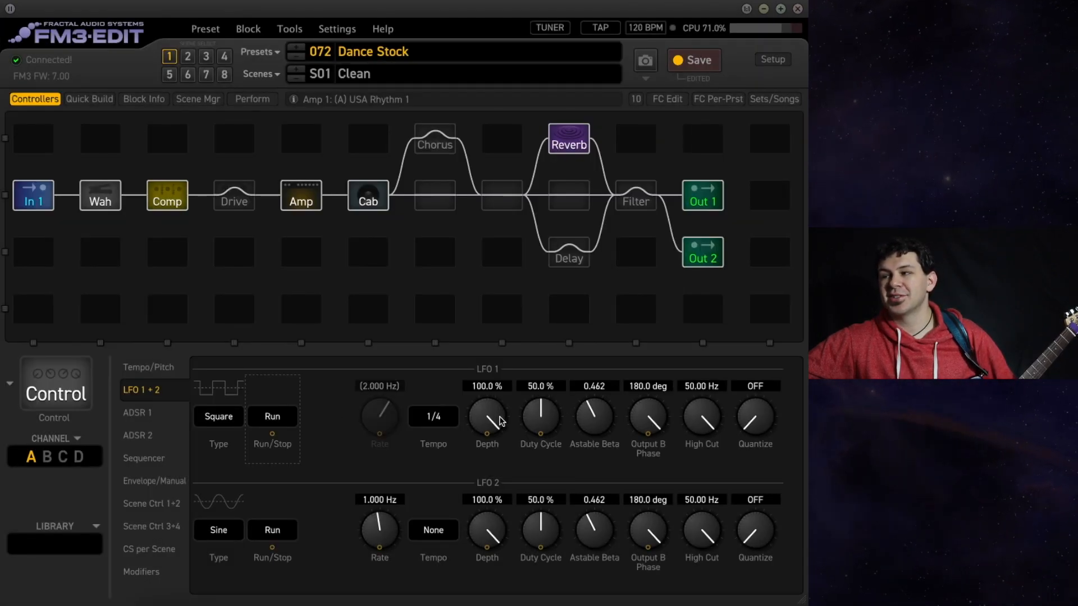
{"action": "left_click", "coordinate": [220, 417]}
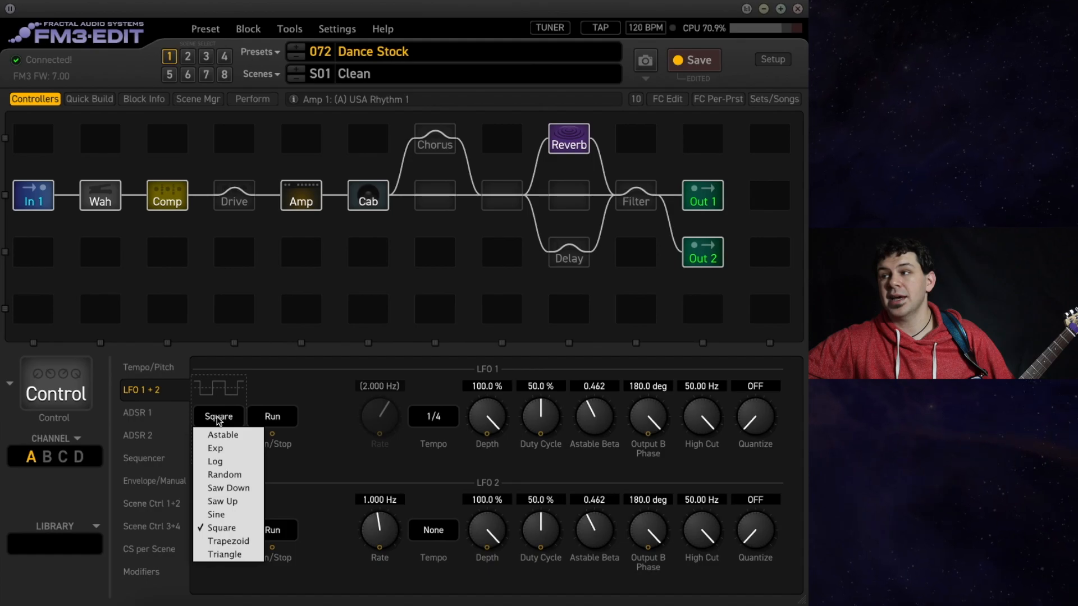
{"action": "left_click", "coordinate": [576, 472]}
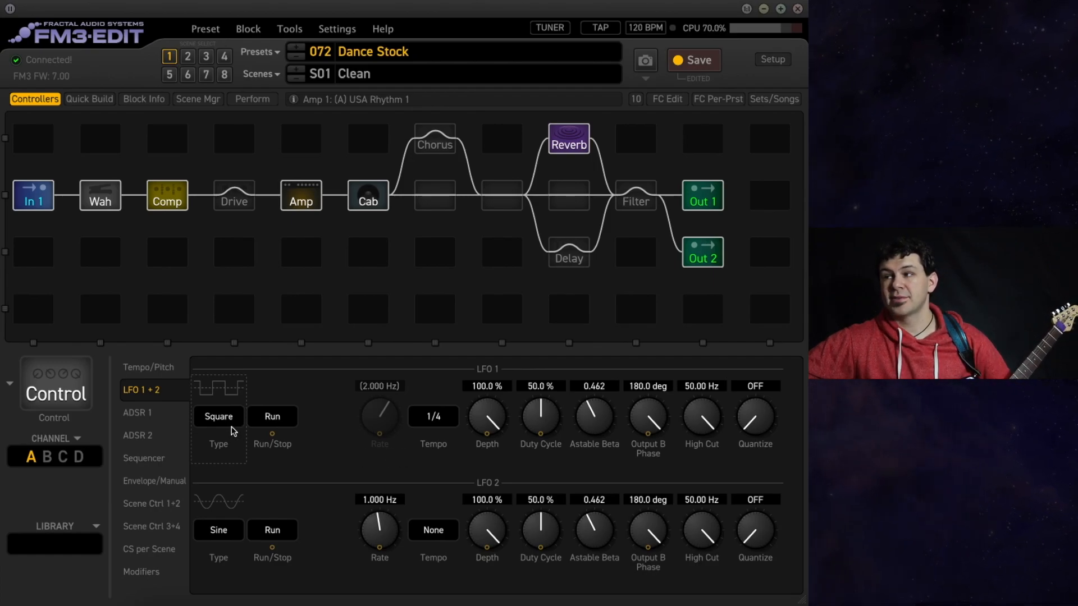
Try the Linear envelope type on ADSR 1 and return it to Exponential.
{"action": "left_click", "coordinate": [157, 412]}
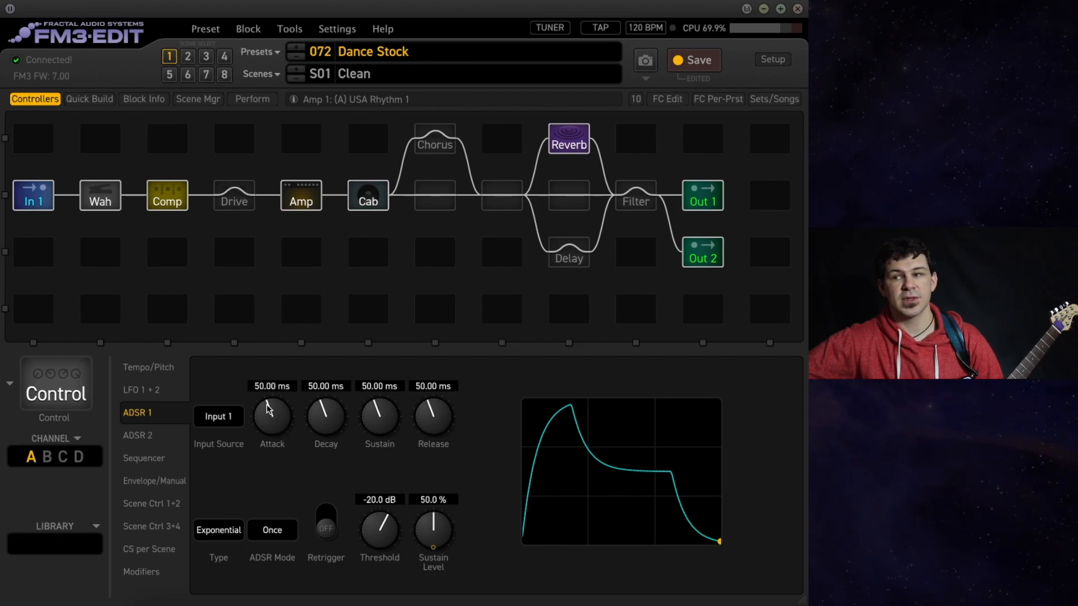
{"action": "mouse_move", "coordinate": [269, 408]}
{"action": "left_mouse_down"}
{"action": "mouse_move", "coordinate": [268, 422]}
{"action": "mouse_move", "coordinate": [284, 240]}
{"action": "mouse_move", "coordinate": [267, 315]}
{"action": "mouse_move", "coordinate": [264, 426]}
{"action": "left_mouse_up"}
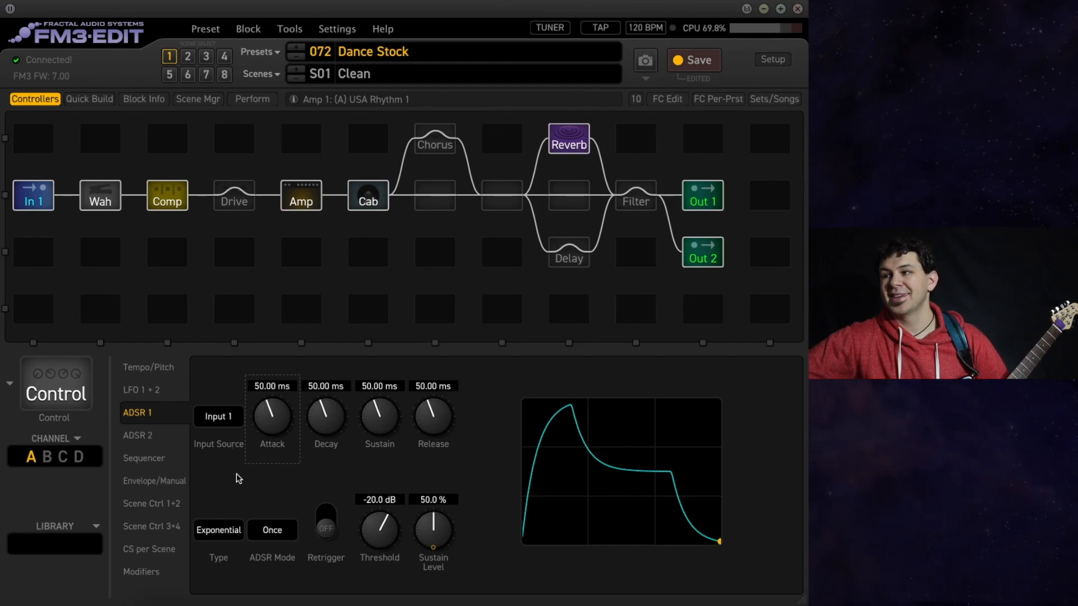
{"action": "left_click", "coordinate": [236, 534]}
{"action": "left_click", "coordinate": [235, 562]}
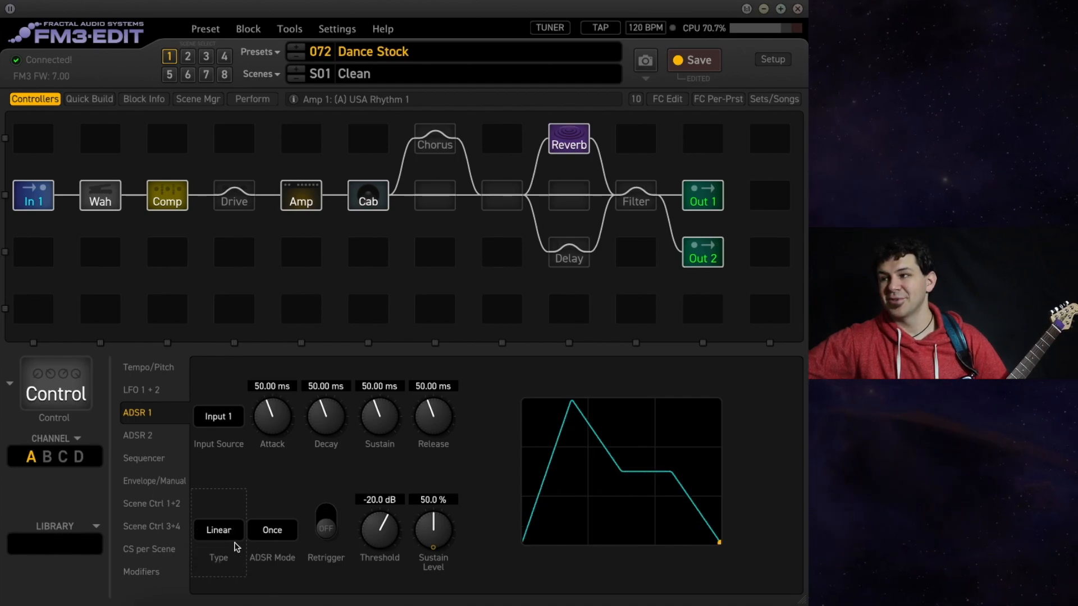
{"action": "left_click", "coordinate": [218, 534]}
{"action": "left_click", "coordinate": [221, 549]}
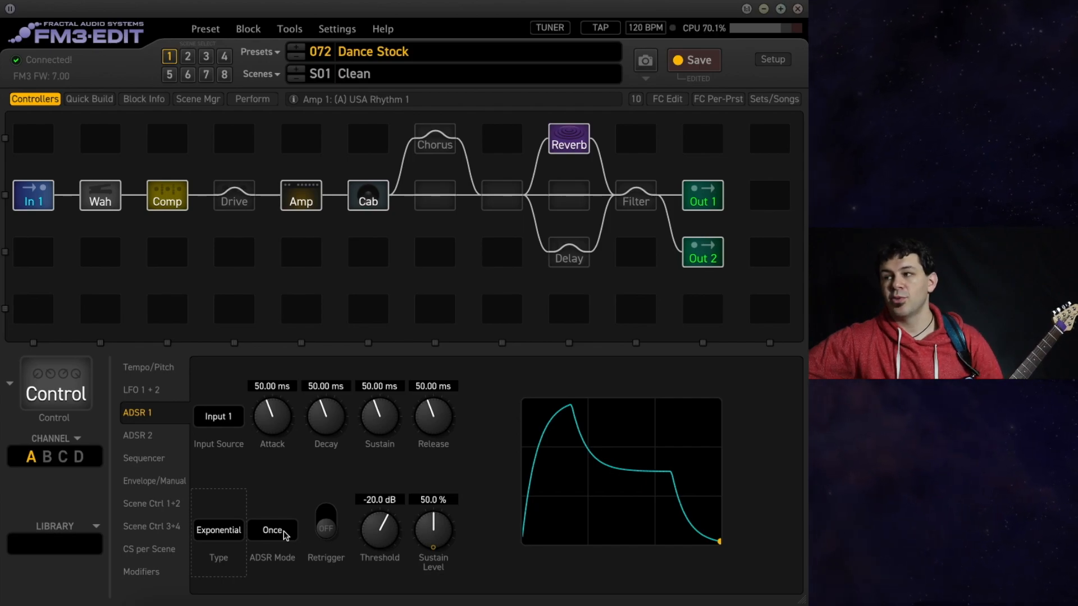
Try the Loop setting for ADSR 1's mode and return it to Once.
{"action": "left_click", "coordinate": [285, 535]}
{"action": "left_click", "coordinate": [275, 563]}
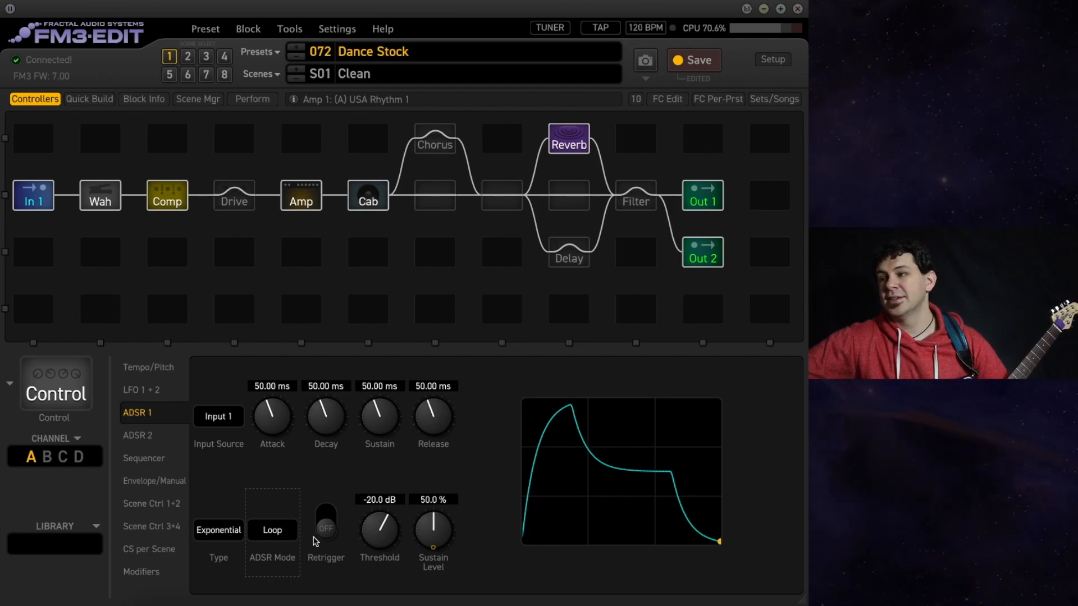
{"action": "left_click", "coordinate": [288, 537]}
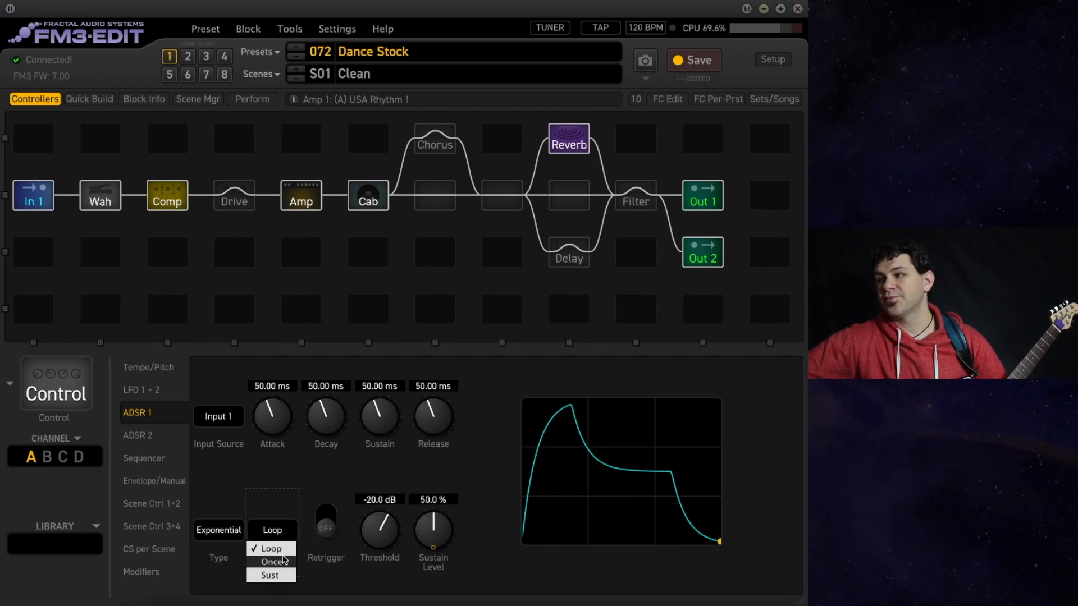
{"action": "left_click", "coordinate": [275, 561]}
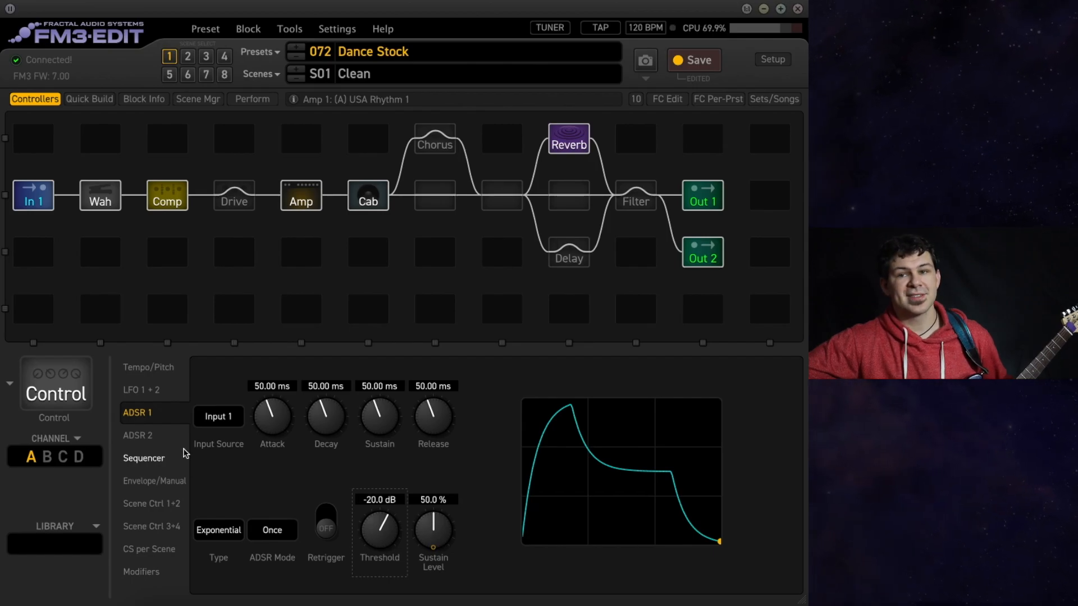
Change the modifier source of the Wah block's Control parameter to ADSR 1.
{"action": "left_click", "coordinate": [103, 193]}
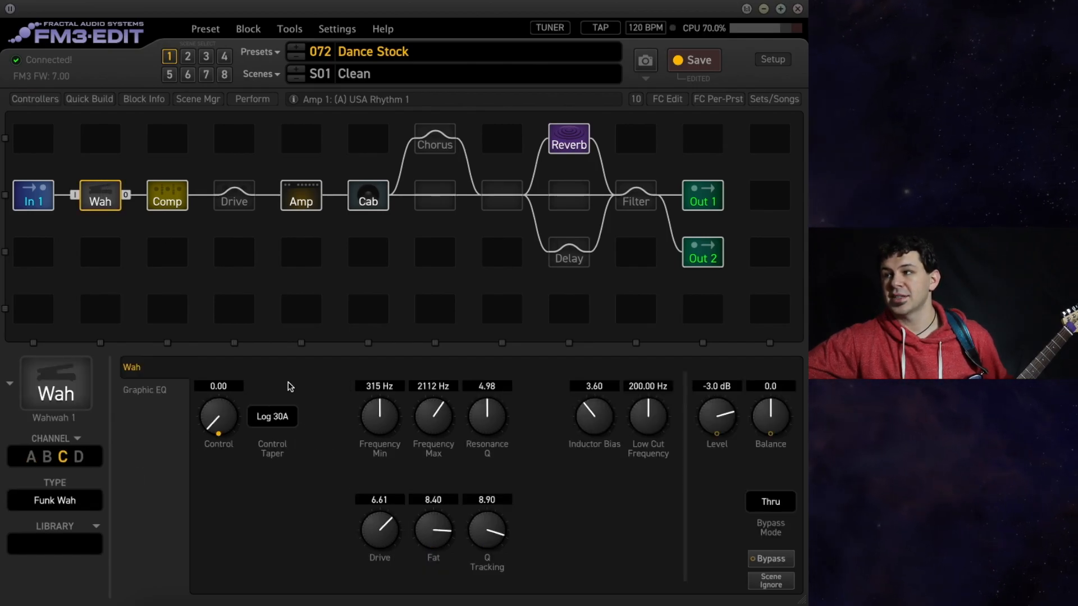
{"action": "right_click", "coordinate": [229, 415]}
{"action": "left_click", "coordinate": [221, 188]}
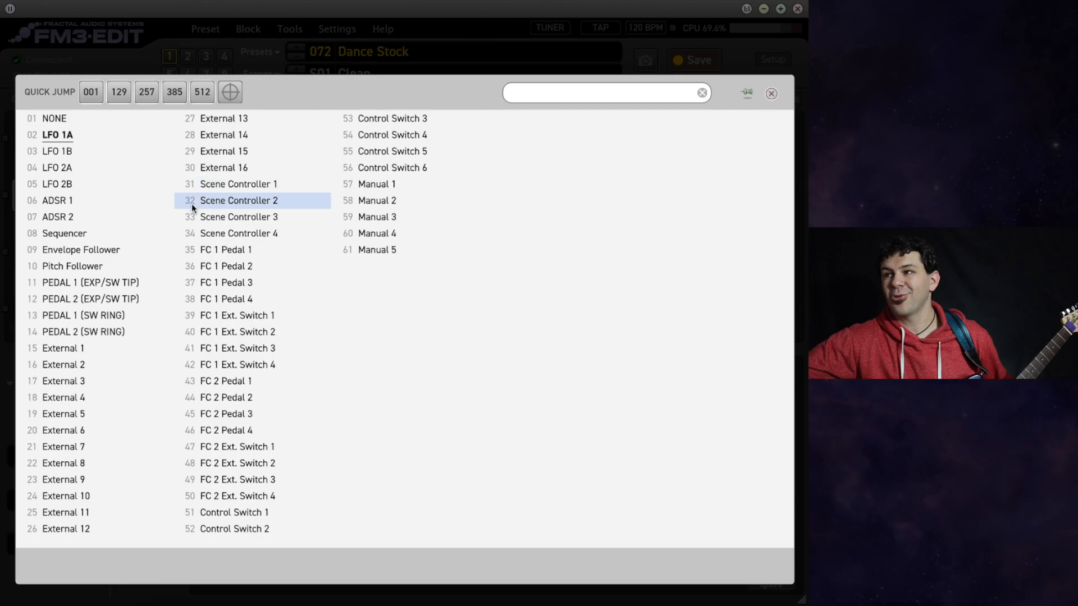
{"action": "left_click", "coordinate": [130, 202]}
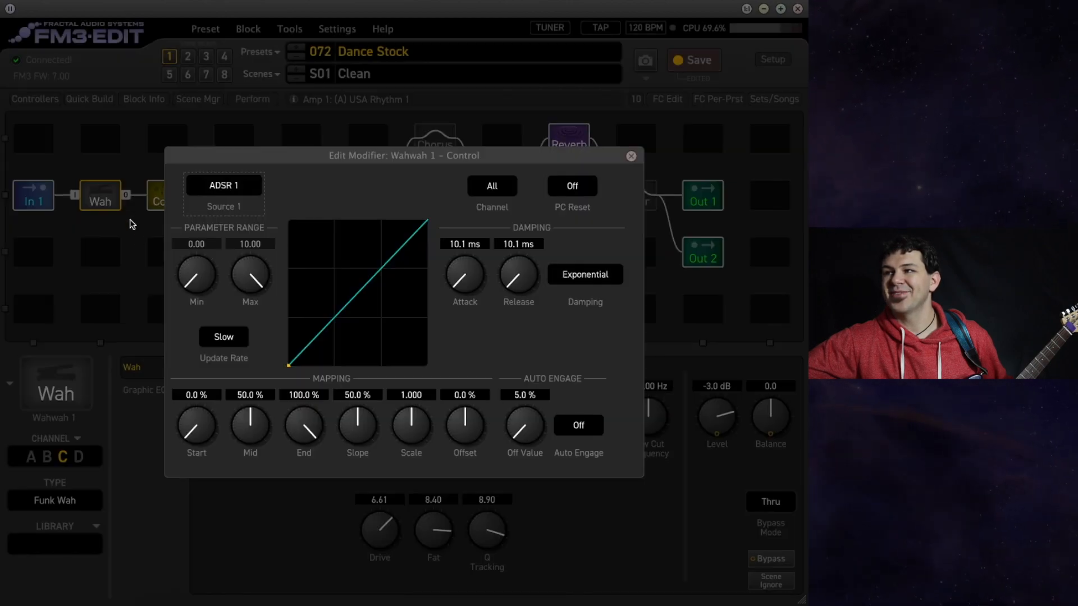
Set the Attack, Decay, Sustain and Release times of ADSR 1 to 100 ms each in the controllers.
{"action": "left_click", "coordinate": [111, 294]}
{"action": "left_click", "coordinate": [35, 99]}
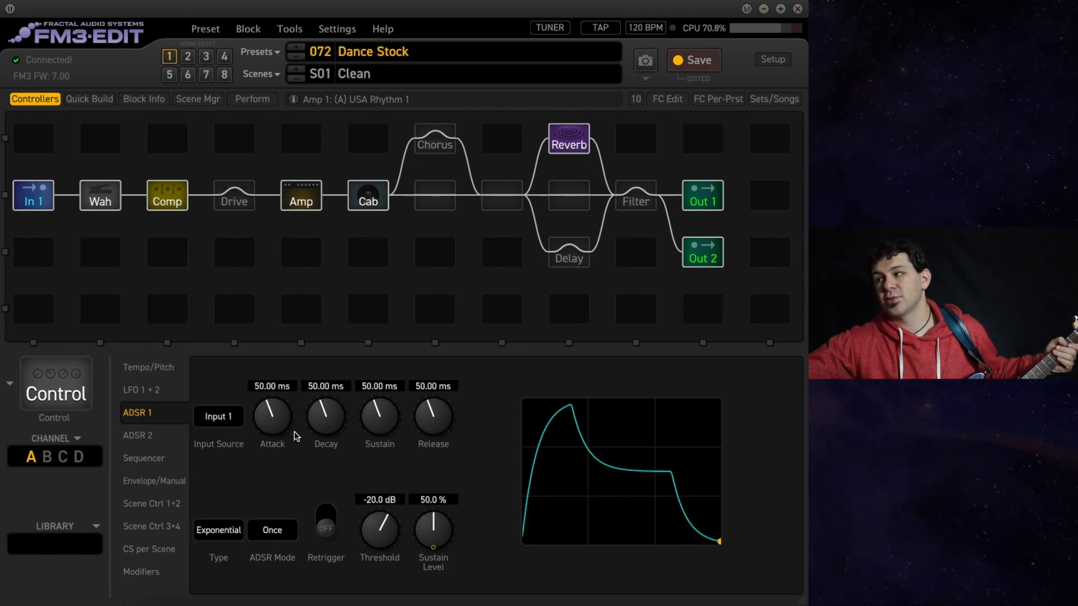
{"action": "left_click", "coordinate": [269, 386]}
{"action": "type", "text": "100"}
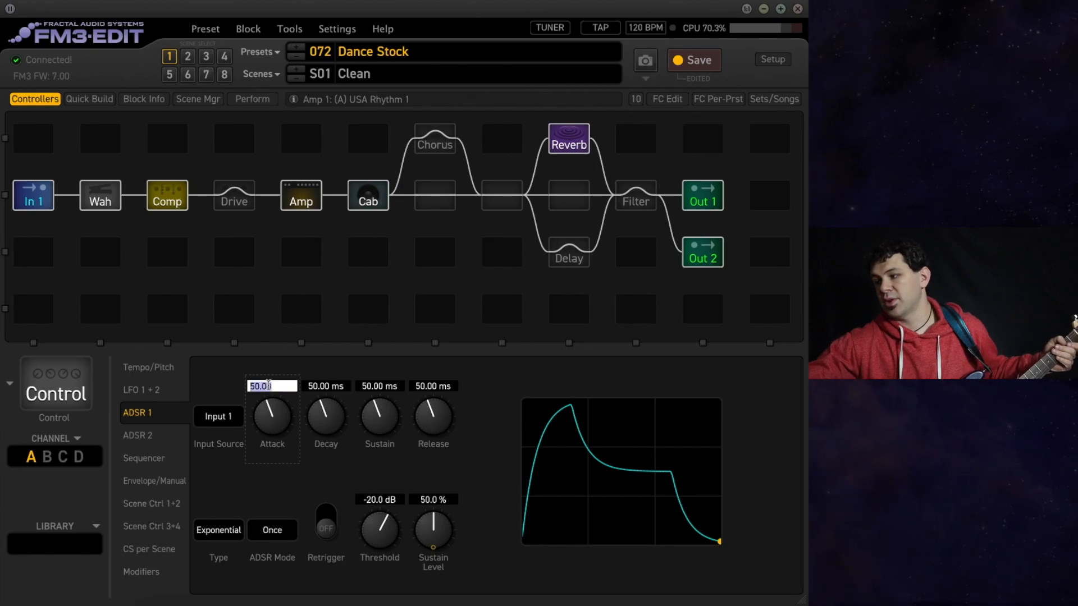
{"action": "key", "text": "Return"}
{"action": "left_click", "coordinate": [338, 387]}
{"action": "type", "text": "100"}
{"action": "key", "text": "Return"}
{"action": "left_click", "coordinate": [380, 386]}
{"action": "type", "text": "100"}
{"action": "key", "text": "Return"}
{"action": "left_click", "coordinate": [433, 386]}
{"action": "type", "text": "100"}
{"action": "key", "text": "Return"}
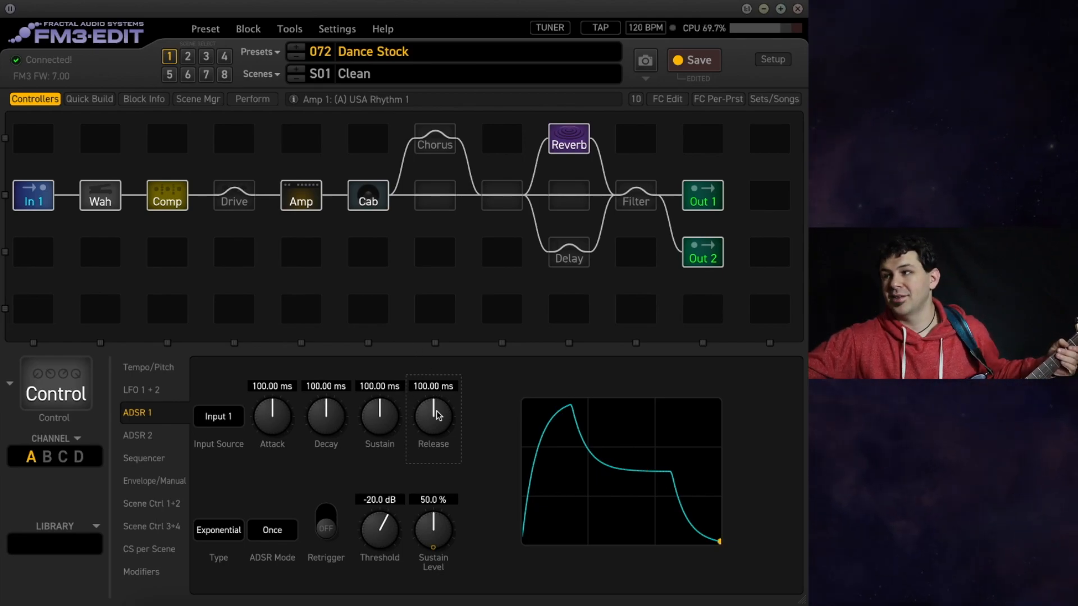
Raise ADSR 1's Release to about 852 ms, Sustain to about 799 ms and Decay to about 562 ms.
{"action": "left_click_drag", "start_coordinate": [436, 421], "coordinate": [423, 320]}
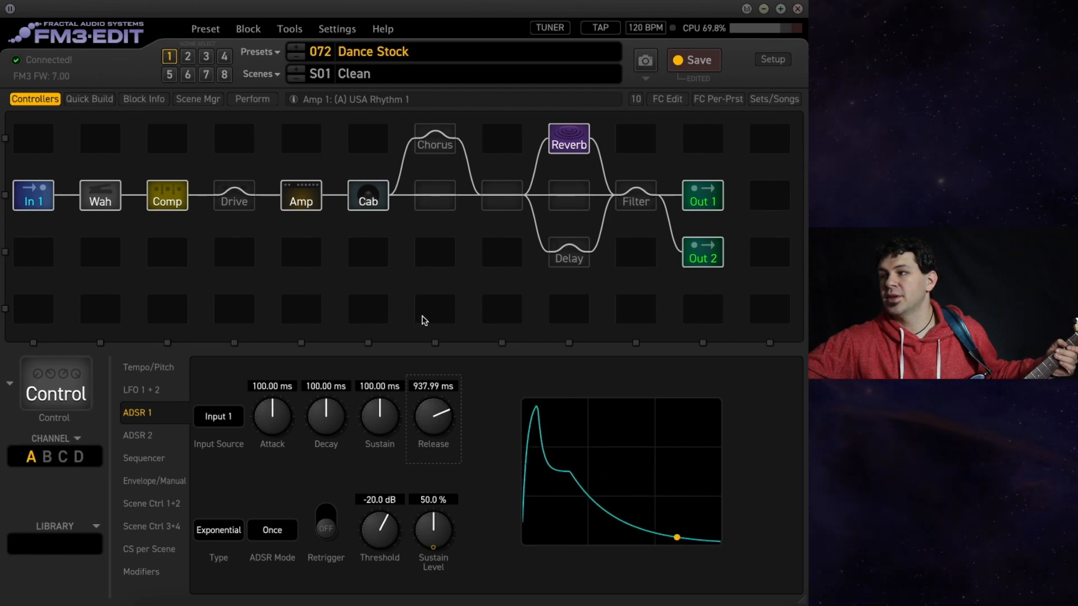
{"action": "left_click_drag", "start_coordinate": [379, 416], "coordinate": [370, 320]}
{"action": "left_click_drag", "start_coordinate": [331, 415], "coordinate": [329, 329]}
Set ADSR 1 to Loop mode with a threshold of about -34.4 dB and the Linear envelope type.
{"action": "left_click", "coordinate": [287, 533]}
{"action": "left_click", "coordinate": [286, 548]}
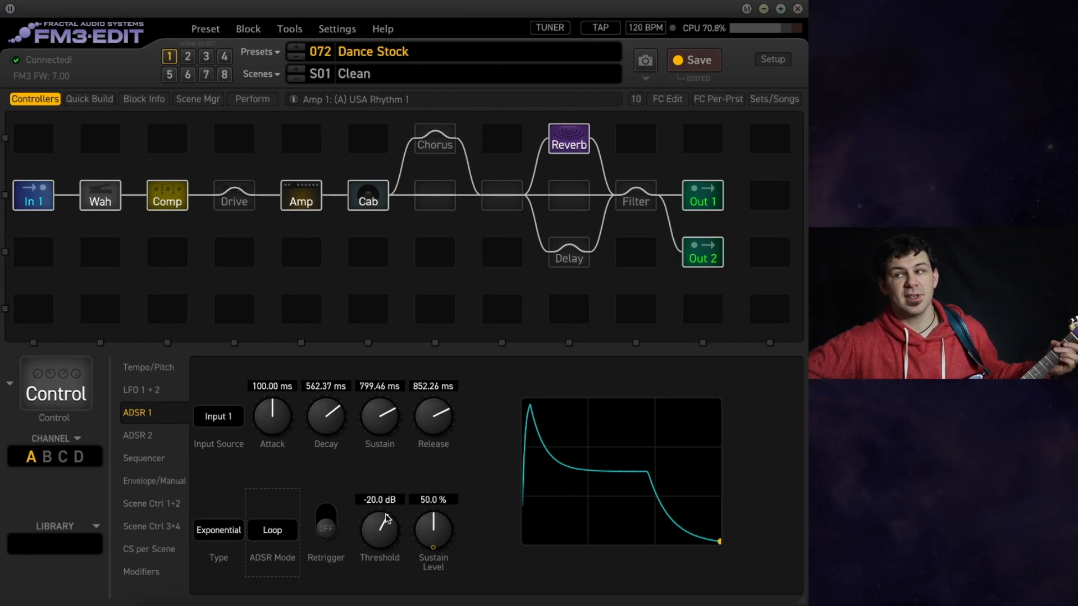
{"action": "left_click_drag", "start_coordinate": [387, 525], "coordinate": [378, 572]}
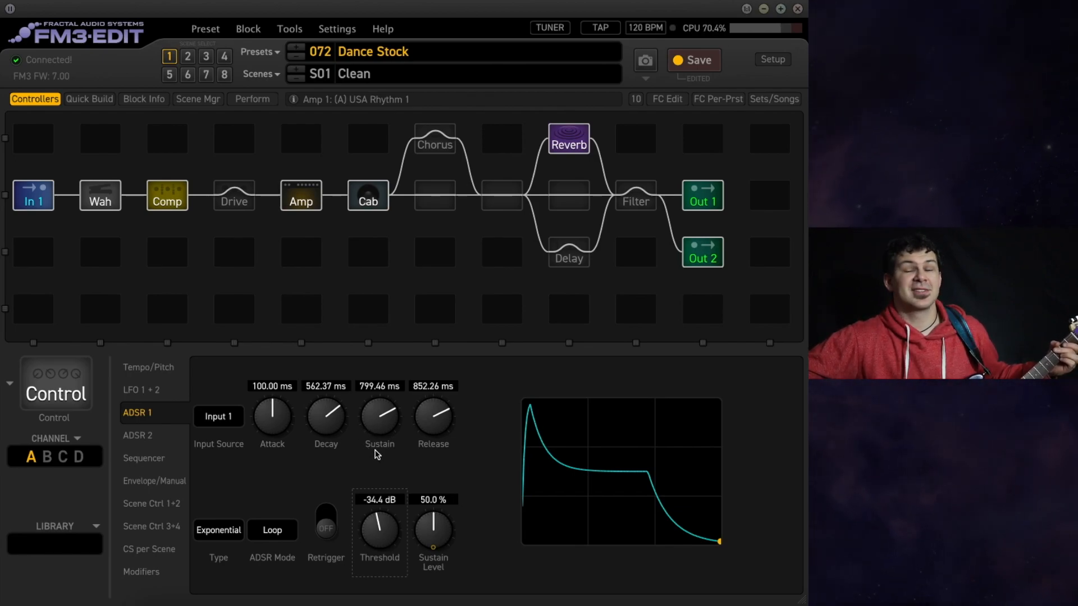
{"action": "left_click", "coordinate": [220, 531]}
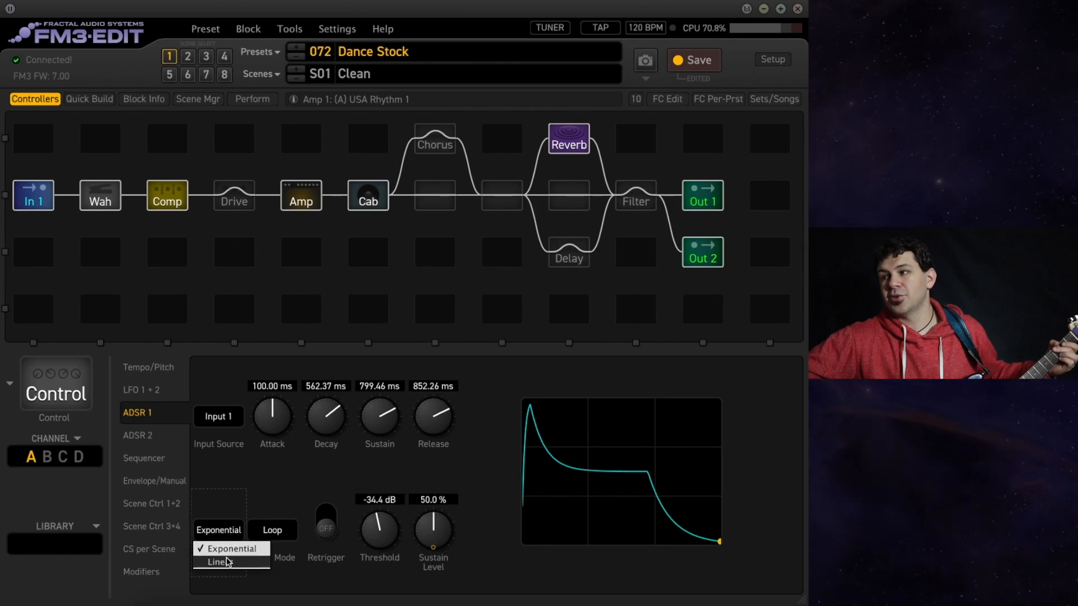
{"action": "left_click", "coordinate": [218, 560]}
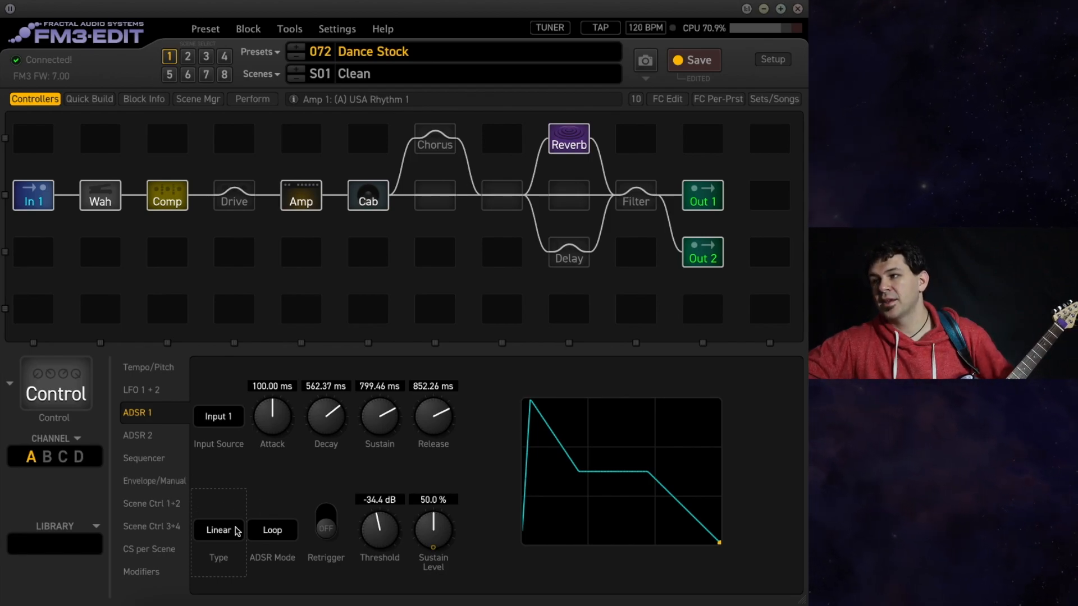
Open the Sequencer controller, set its tempo to 1/4 and set its run state to Run.
{"action": "left_click", "coordinate": [157, 437]}
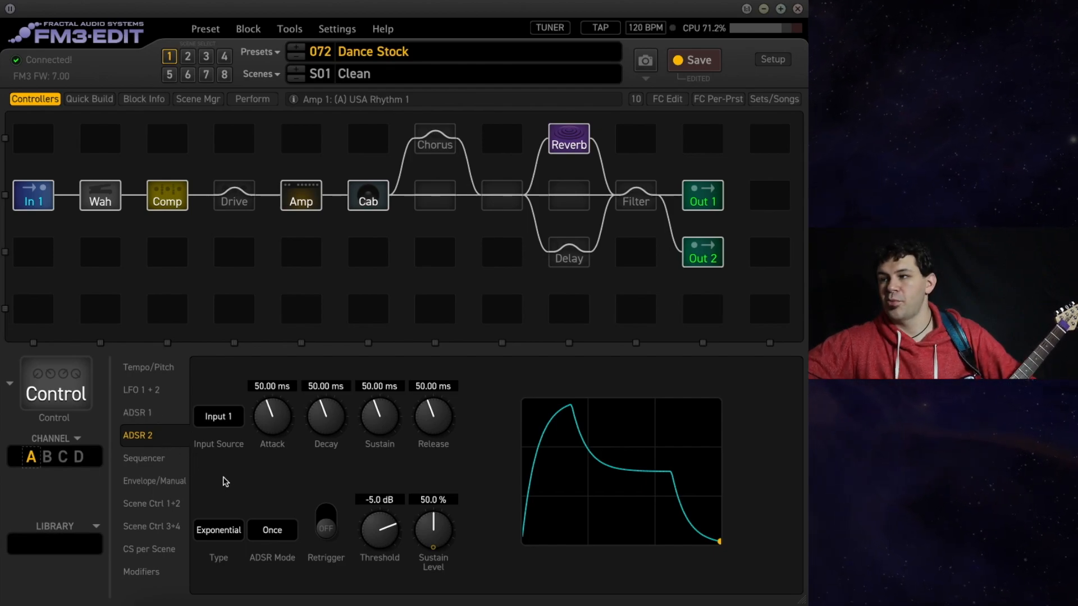
{"action": "double_click", "coordinate": [173, 464]}
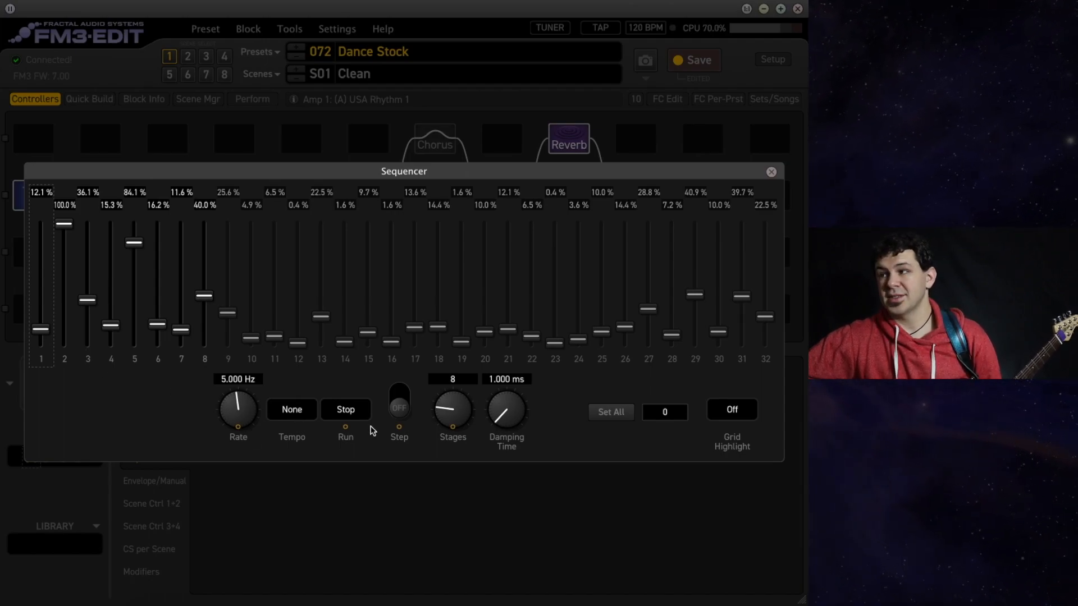
{"action": "left_click", "coordinate": [297, 409]}
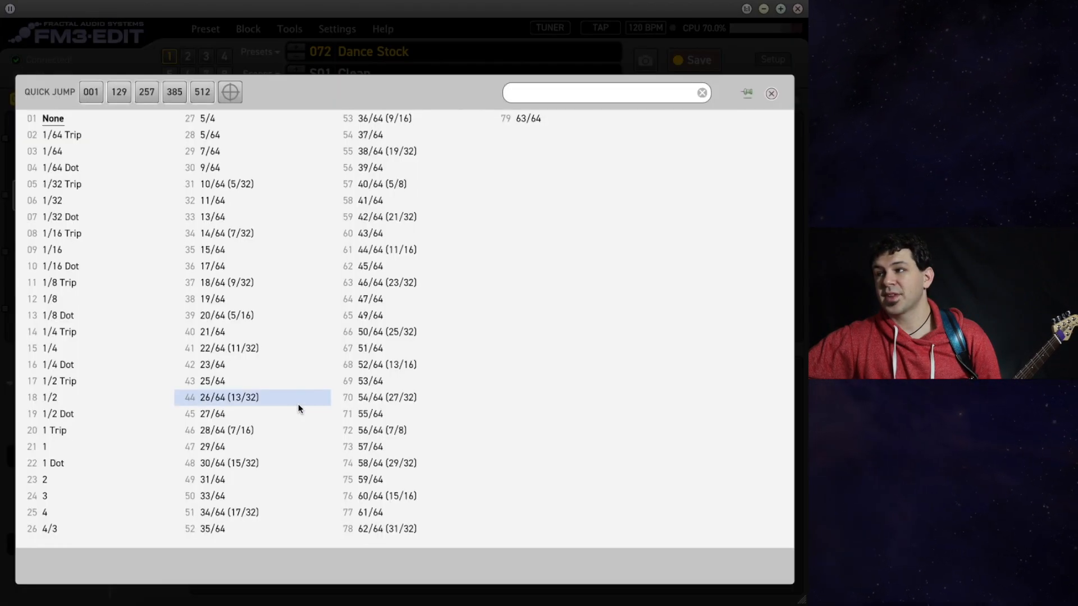
{"action": "left_click", "coordinate": [126, 351]}
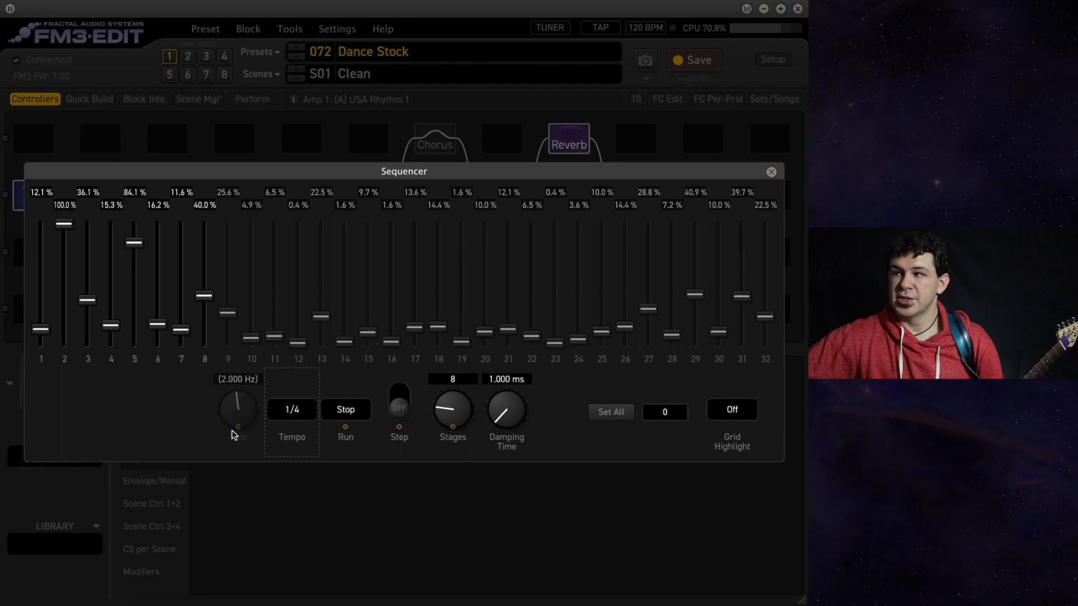
{"action": "left_click", "coordinate": [345, 409]}
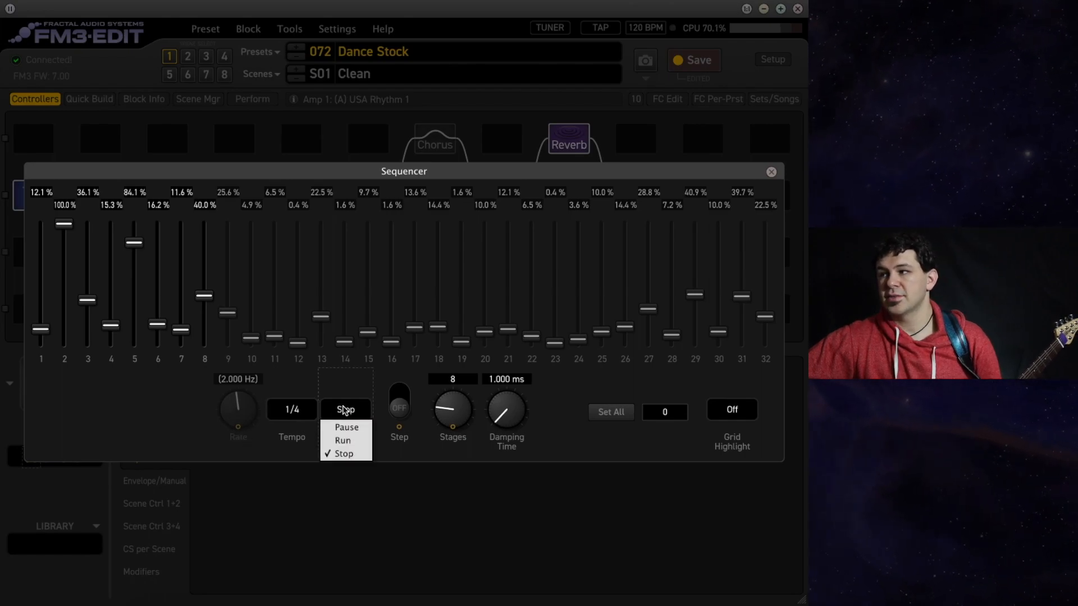
{"action": "left_click", "coordinate": [352, 439]}
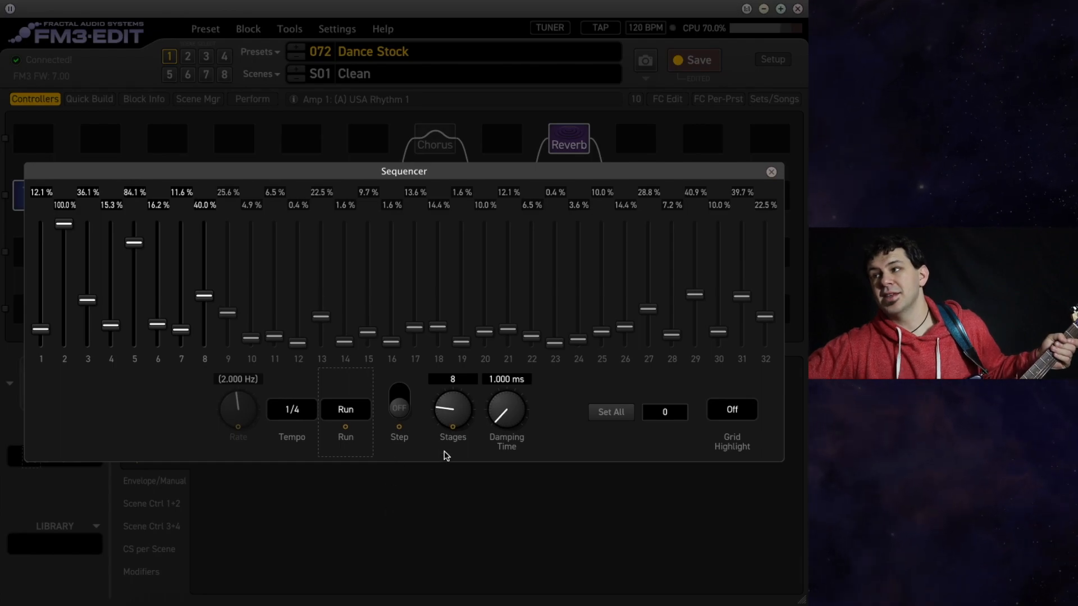
Change the modifier source of the Wah block's Control parameter to Sequencer.
{"action": "left_click", "coordinate": [771, 171]}
{"action": "left_click", "coordinate": [107, 201]}
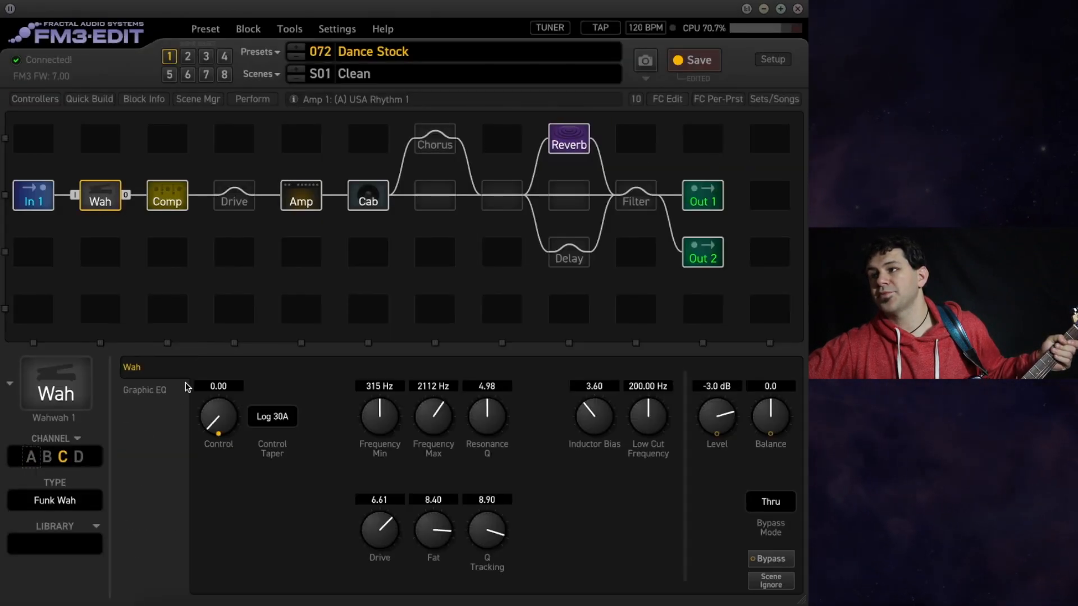
{"action": "left_click", "coordinate": [218, 433]}
{"action": "left_click", "coordinate": [228, 183]}
{"action": "left_click", "coordinate": [128, 232]}
{"action": "left_click", "coordinate": [234, 524]}
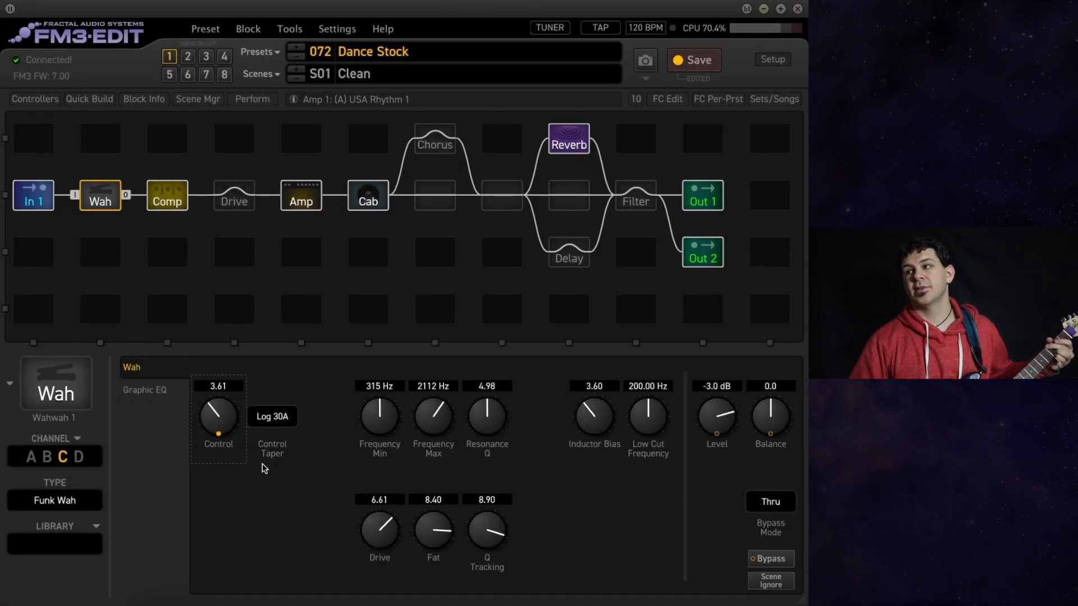
Set the Sequencer's tempo to 1/16 and increase its number of stages to 24.
{"action": "left_click", "coordinate": [27, 101]}
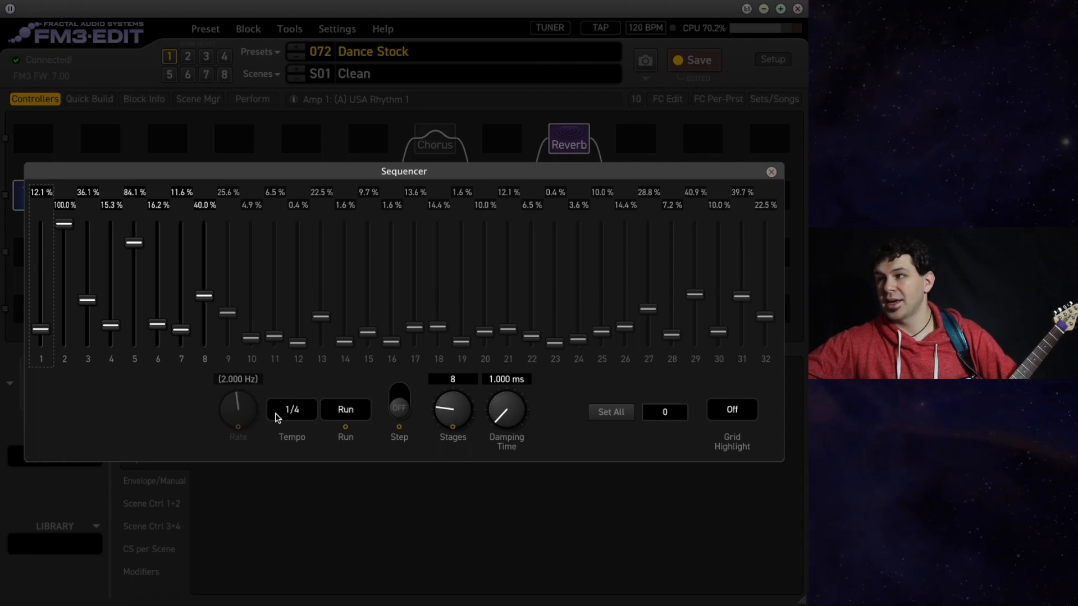
{"action": "left_click", "coordinate": [292, 409]}
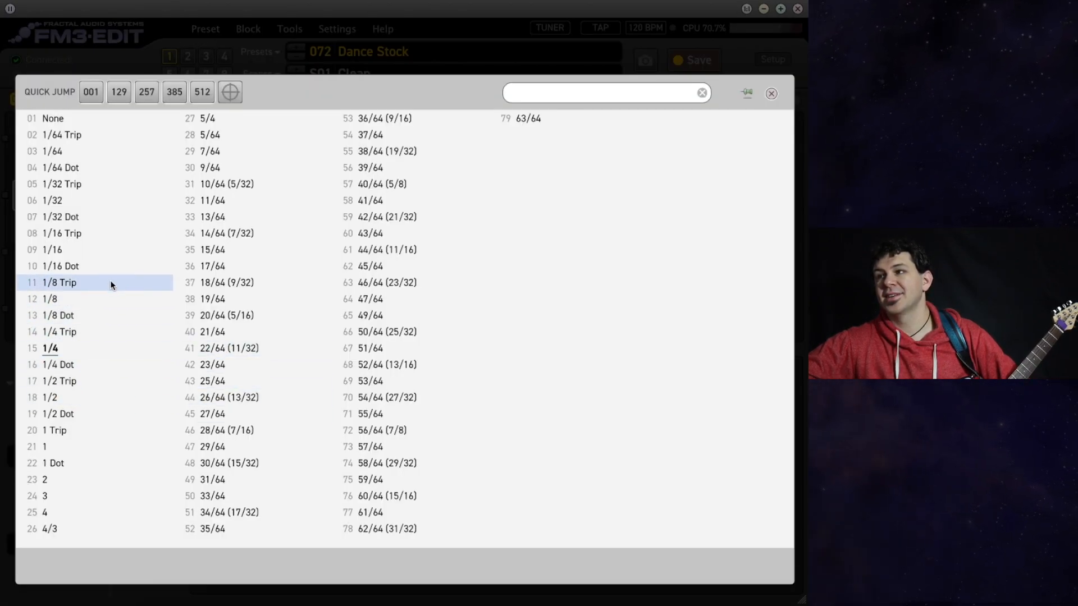
{"action": "left_click", "coordinate": [107, 250]}
{"action": "left_click_drag", "start_coordinate": [452, 429], "coordinate": [455, 224]}
Raise Sequencer stages 11 to 100%, 15 to about 56%, 16 to about 61%, 19 to about 66%, 21 to about 93% and 24 to about 65%.
{"action": "left_click_drag", "start_coordinate": [274, 336], "coordinate": [274, 224]}
{"action": "left_click_drag", "start_coordinate": [392, 342], "coordinate": [368, 276]}
{"action": "left_click_drag", "start_coordinate": [461, 340], "coordinate": [461, 264]}
{"action": "left_click", "coordinate": [440, 331]}
{"action": "left_click_drag", "start_coordinate": [509, 330], "coordinate": [508, 232]}
{"action": "left_click_drag", "start_coordinate": [578, 339], "coordinate": [578, 265]}
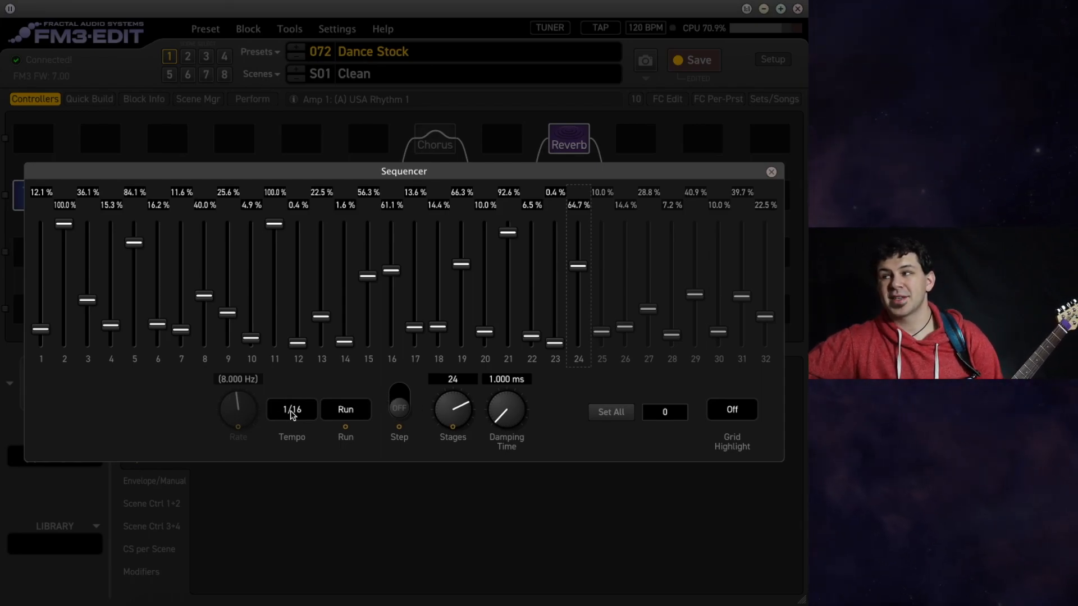
Set the Sequencer's number of stages to 16.
{"action": "left_click", "coordinate": [455, 380]}
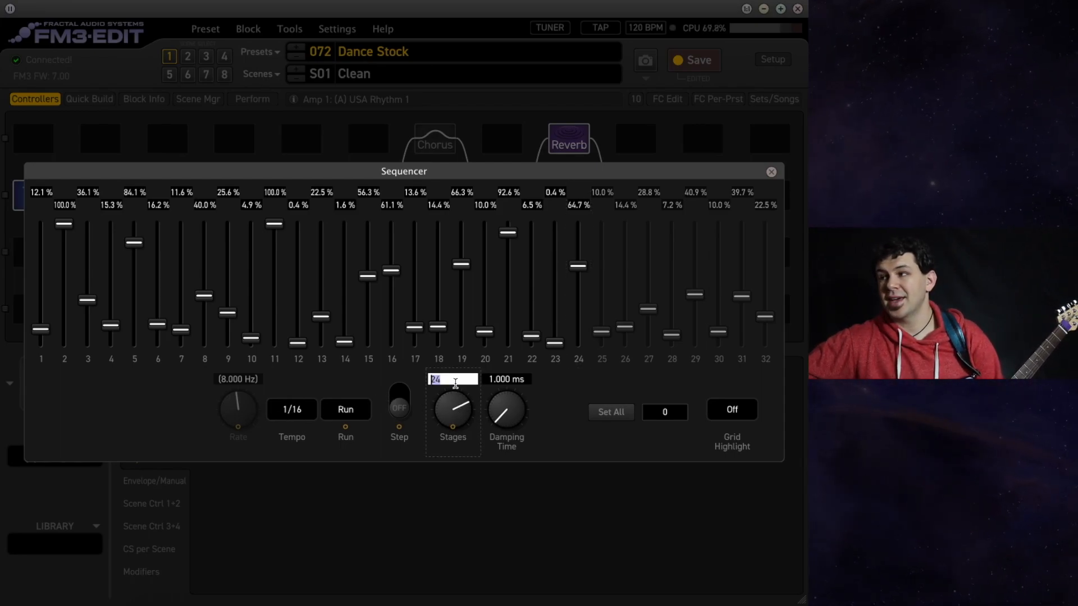
{"action": "type", "text": "16"}
{"action": "key", "text": "Return"}
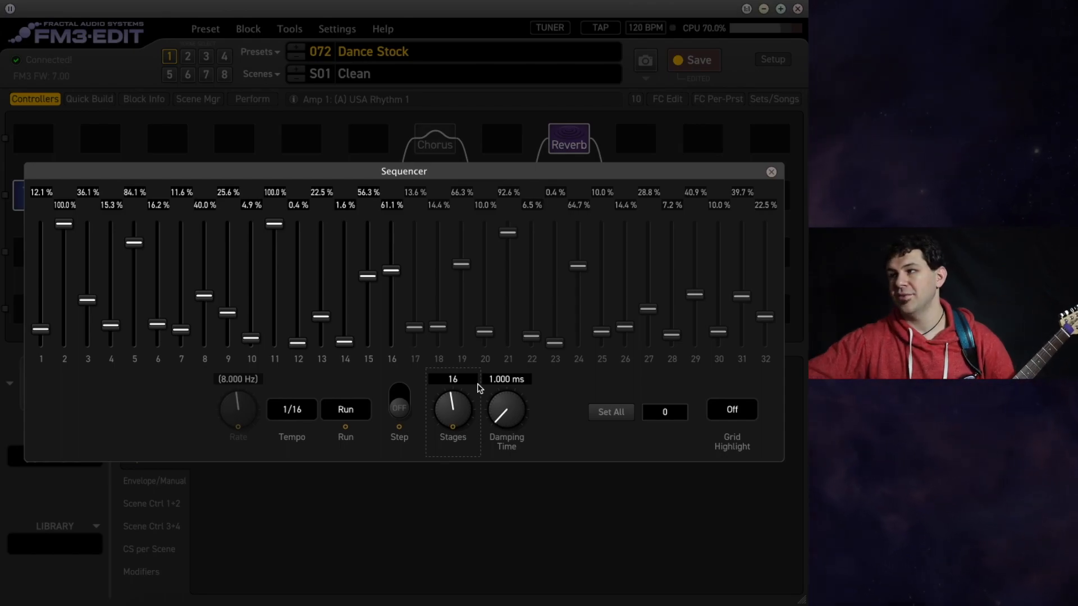
Try Sequencer damping times of about 6.5 ms and 26.7 ms, and return the damping to 1 ms.
{"action": "left_click_drag", "start_coordinate": [501, 429], "coordinate": [497, 317]}
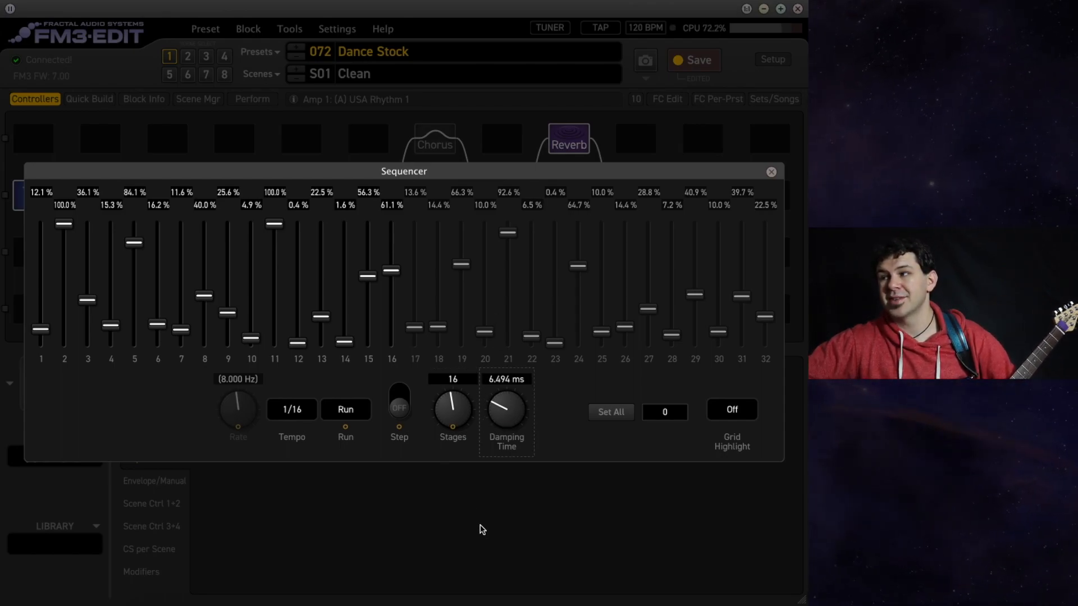
{"action": "left_click_drag", "start_coordinate": [526, 418], "coordinate": [522, 337]}
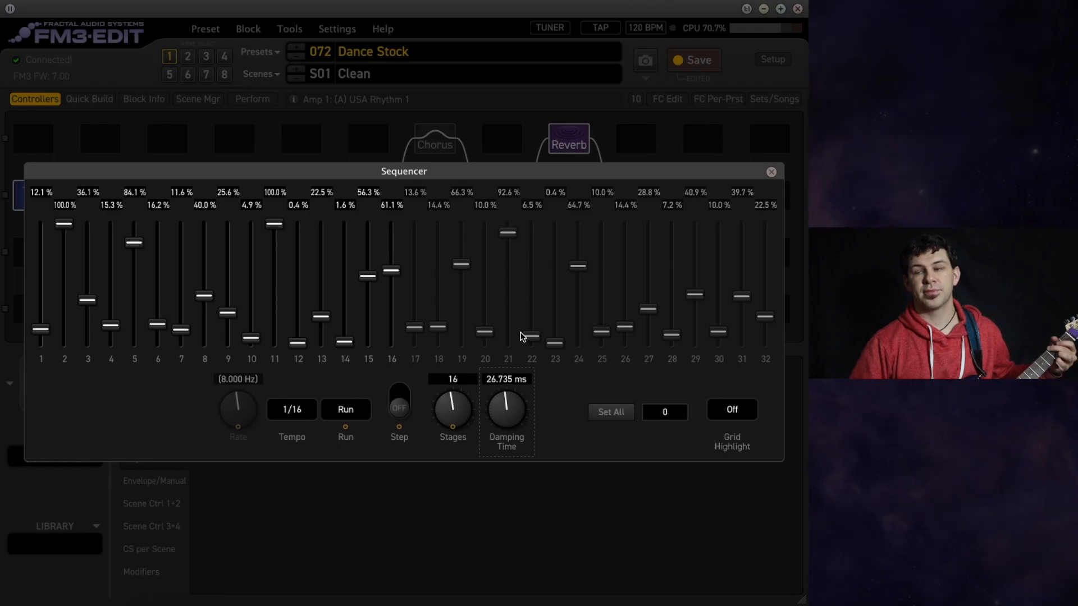
{"action": "double_click", "coordinate": [515, 408]}
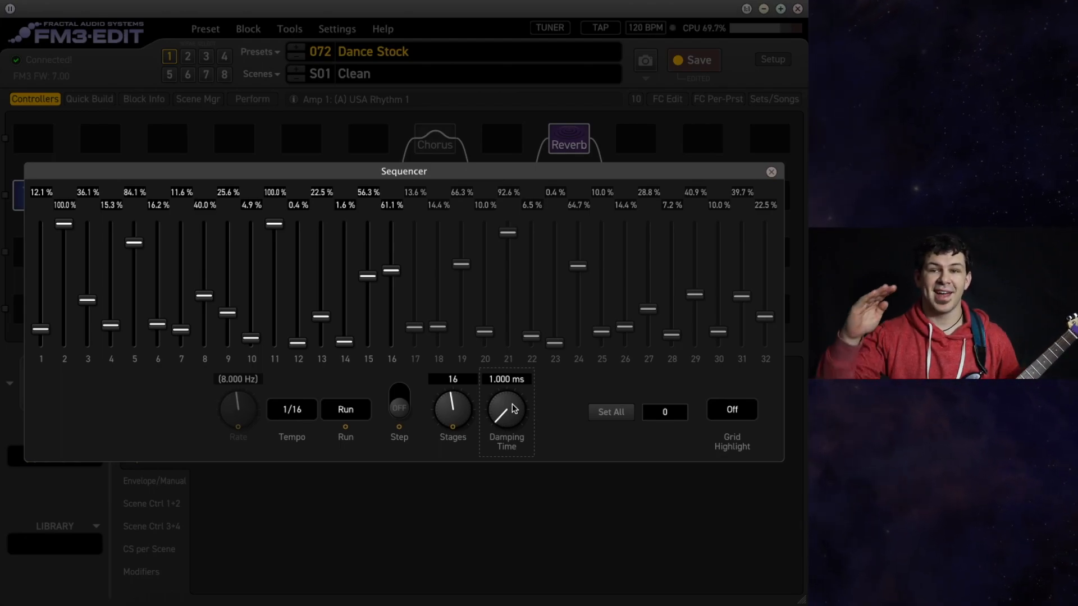
{"action": "left_click_drag", "start_coordinate": [506, 400], "coordinate": [458, 588]}
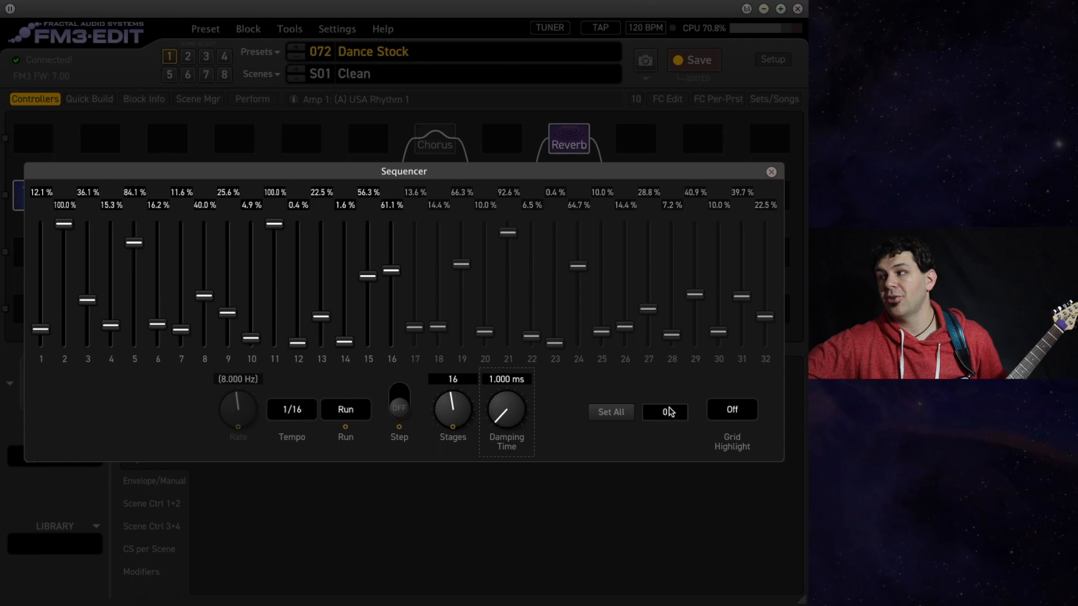
Set the Sequencer's Grid Highlight to 11, check its run options and close the Sequencer.
{"action": "left_click", "coordinate": [748, 411]}
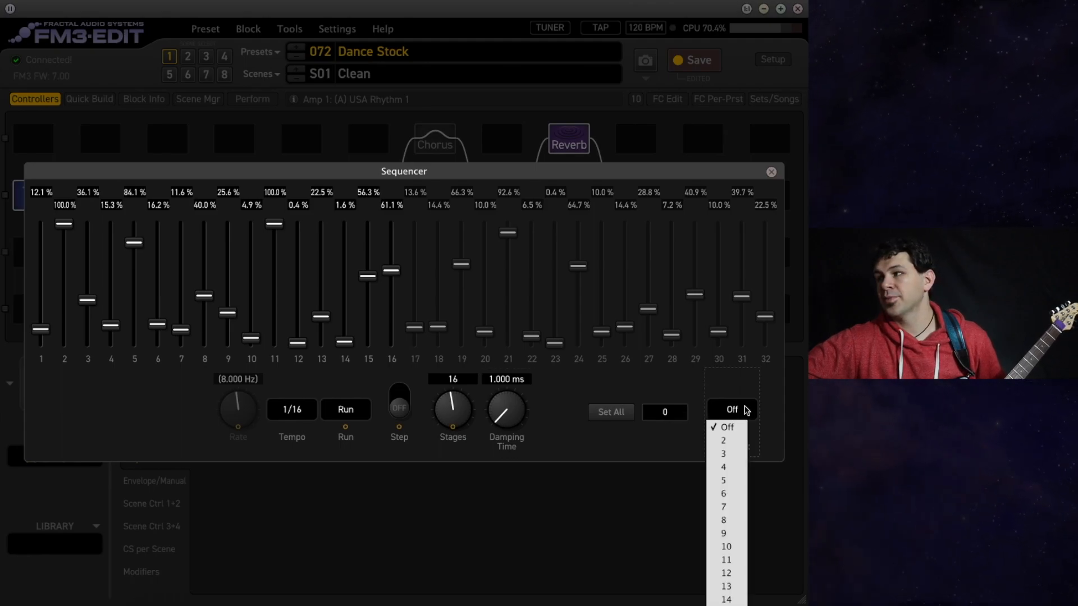
{"action": "left_click", "coordinate": [730, 559]}
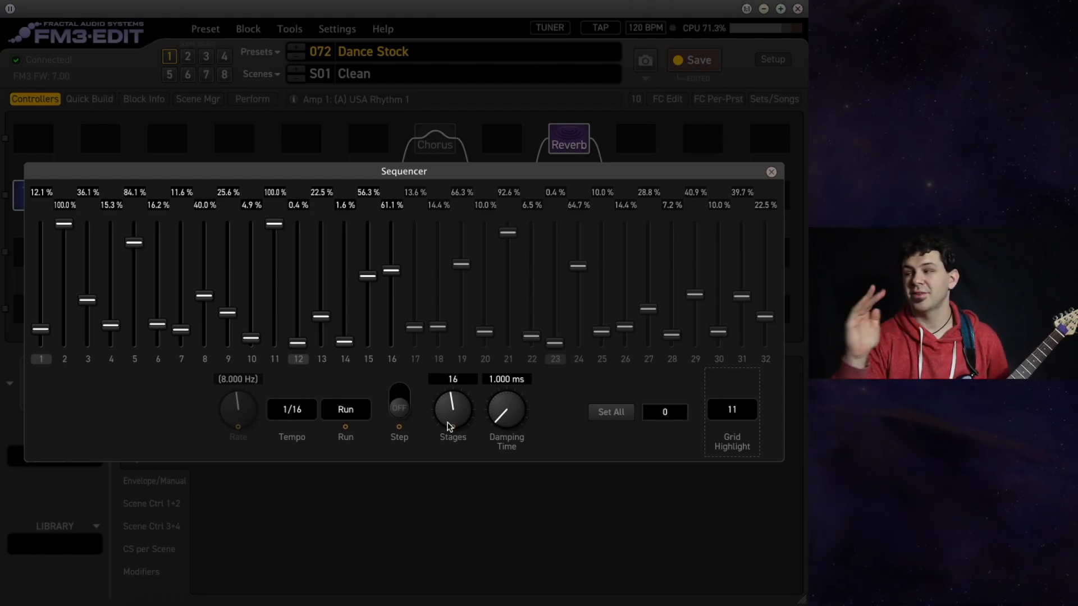
{"action": "left_click", "coordinate": [358, 412]}
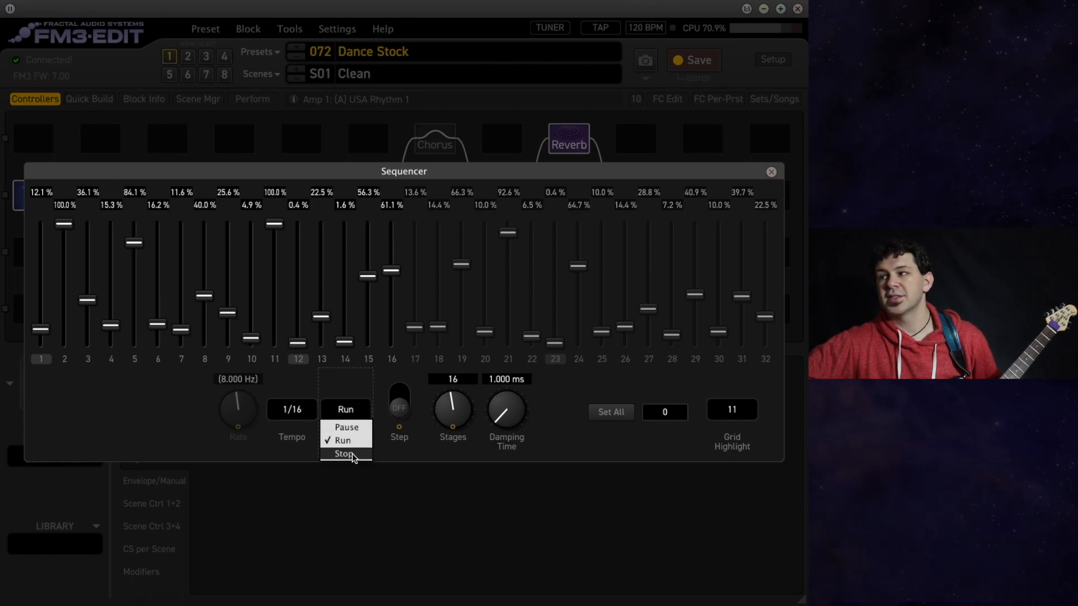
{"action": "left_click", "coordinate": [356, 387]}
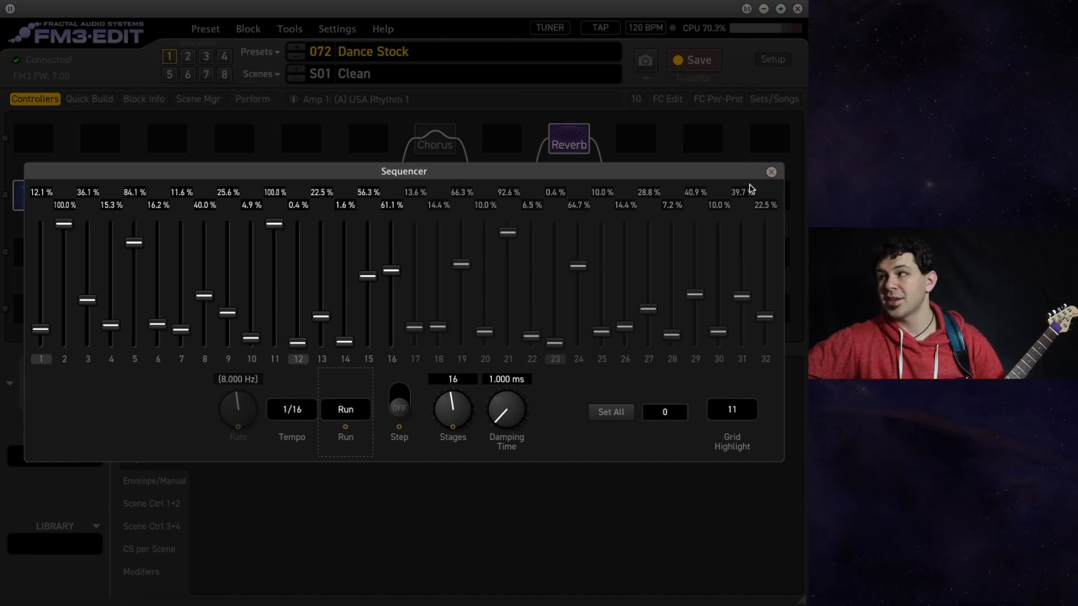
{"action": "left_click", "coordinate": [771, 171]}
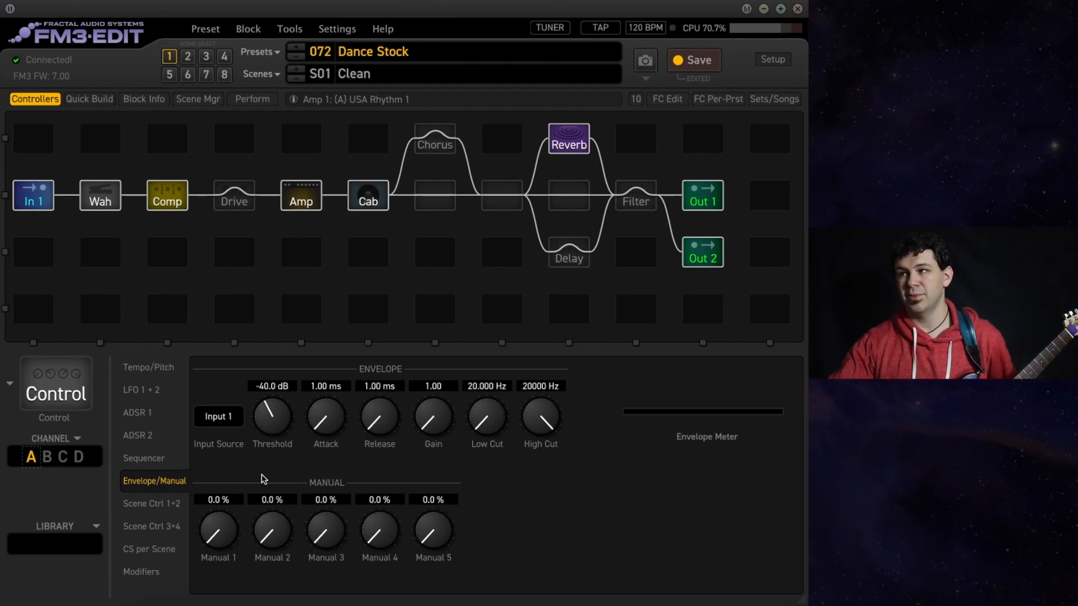
Change the modifier source of the Wah block's Control parameter to Envelope.
{"action": "left_click", "coordinate": [99, 195]}
{"action": "left_click", "coordinate": [219, 434]}
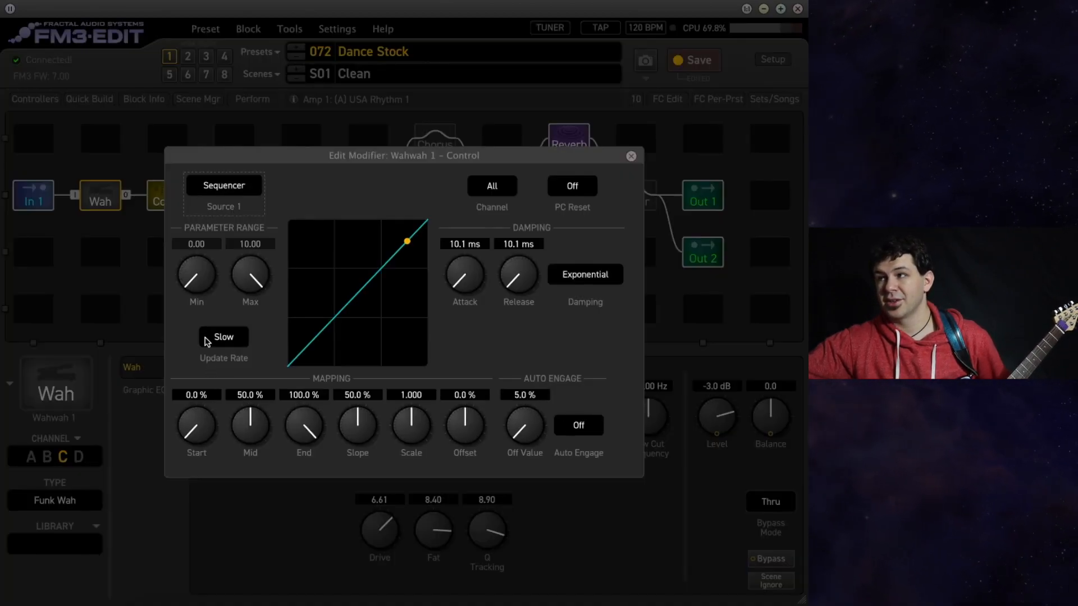
{"action": "left_click", "coordinate": [223, 185]}
{"action": "left_click", "coordinate": [118, 249]}
{"action": "left_click", "coordinate": [125, 300]}
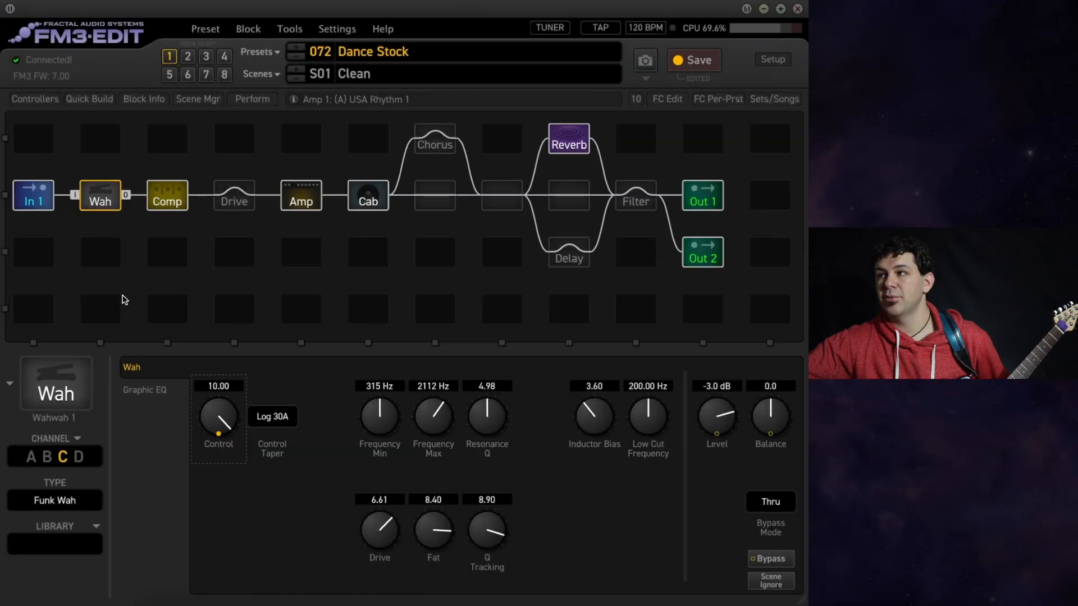
Set the Envelope controller's threshold to about -28.2 dB, attack to about 4.2 ms, release to about 11.9 ms and gain to about 1.68.
{"action": "left_click", "coordinate": [34, 99]}
{"action": "left_click_drag", "start_coordinate": [274, 431], "coordinate": [269, 383]}
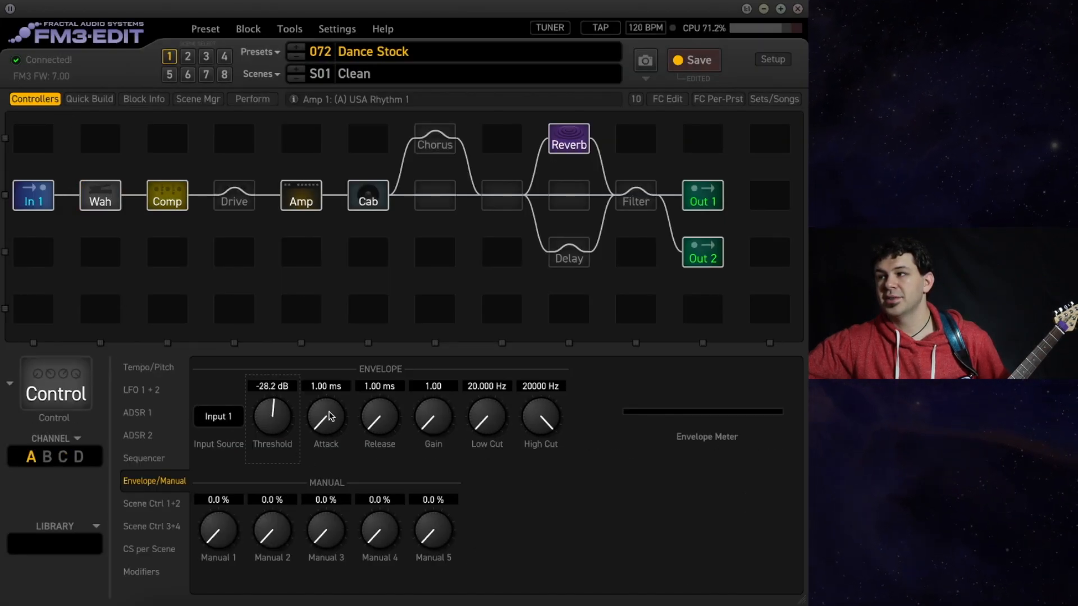
{"action": "left_click_drag", "start_coordinate": [330, 418], "coordinate": [324, 355]}
{"action": "left_click_drag", "start_coordinate": [379, 425], "coordinate": [369, 318]}
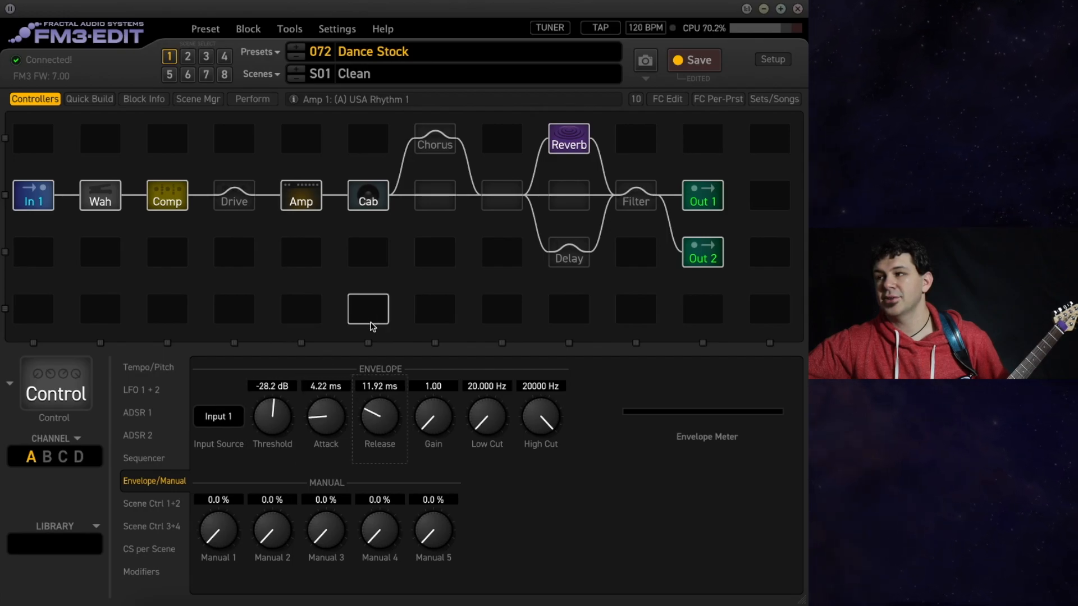
{"action": "left_click_drag", "start_coordinate": [433, 425], "coordinate": [424, 332]}
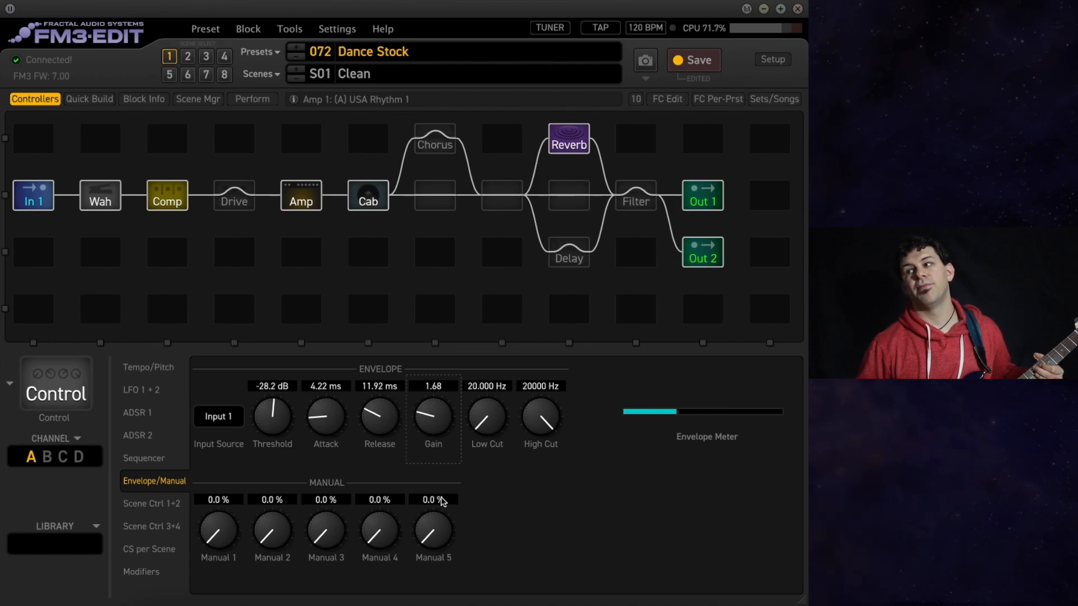
Try Envelope thresholds of about -61.5 dB and -6.8 dB, and set the threshold to -25 dB.
{"action": "left_click_drag", "start_coordinate": [276, 415], "coordinate": [263, 443]}
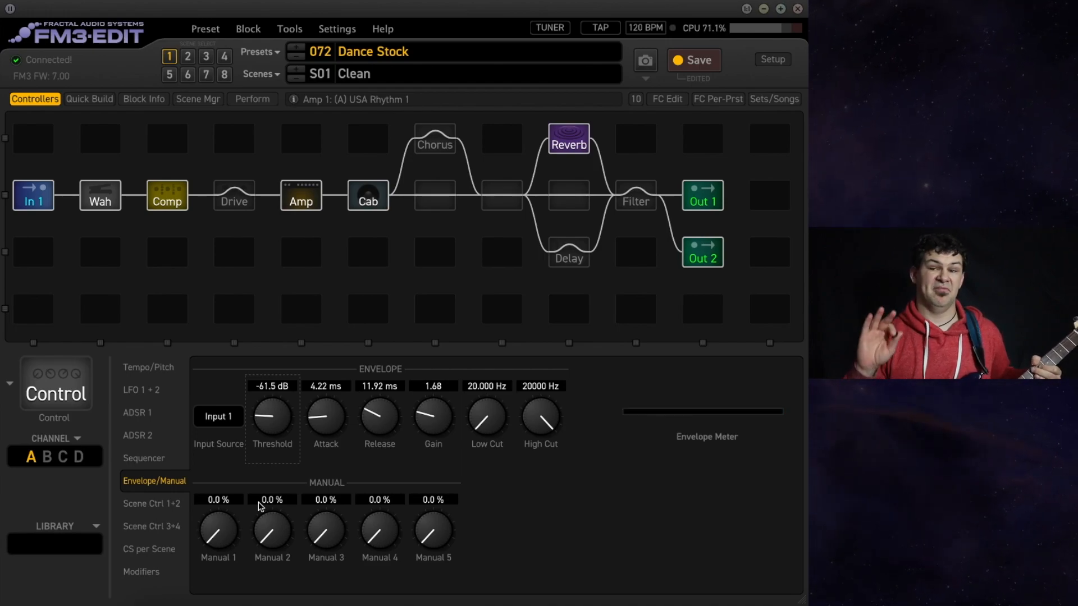
{"action": "left_click_drag", "start_coordinate": [273, 411], "coordinate": [281, 220]}
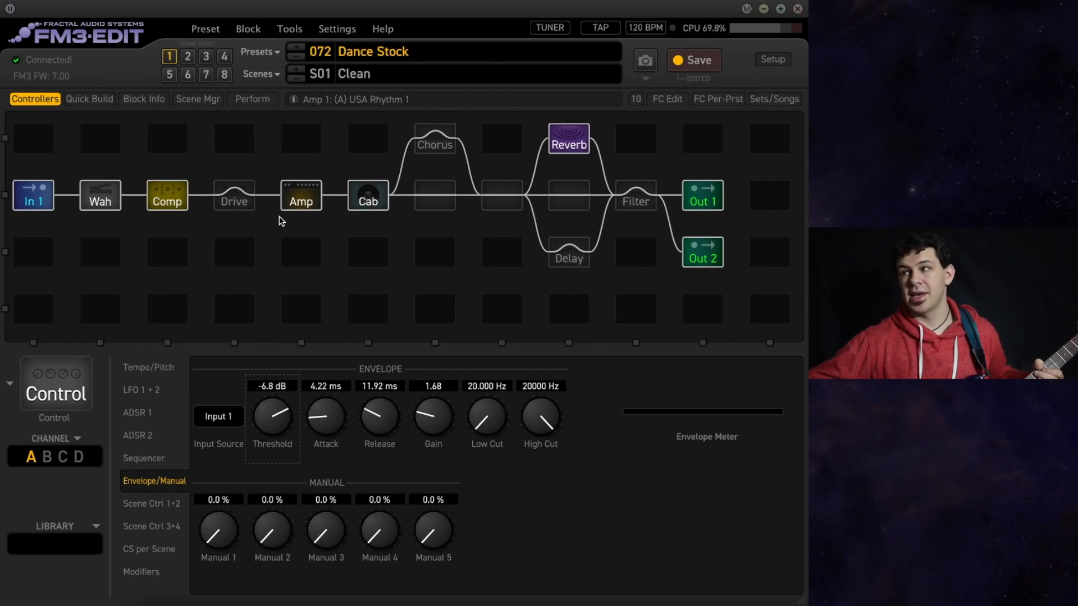
{"action": "double_click", "coordinate": [273, 386]}
{"action": "key", "text": "BackSpace"}
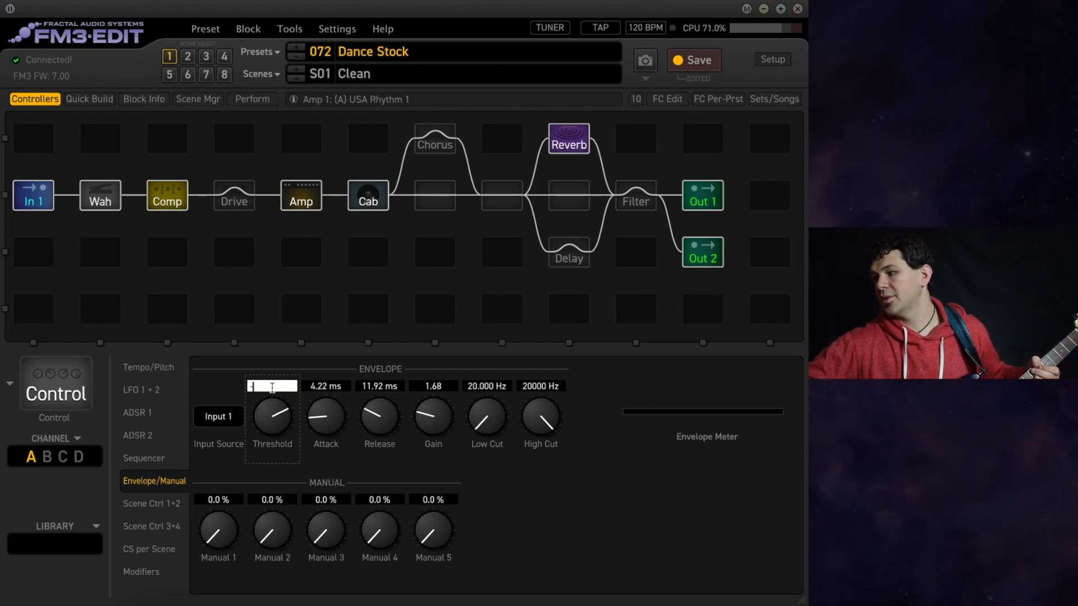
{"action": "type", "text": "-25"}
{"action": "key", "text": "Return"}
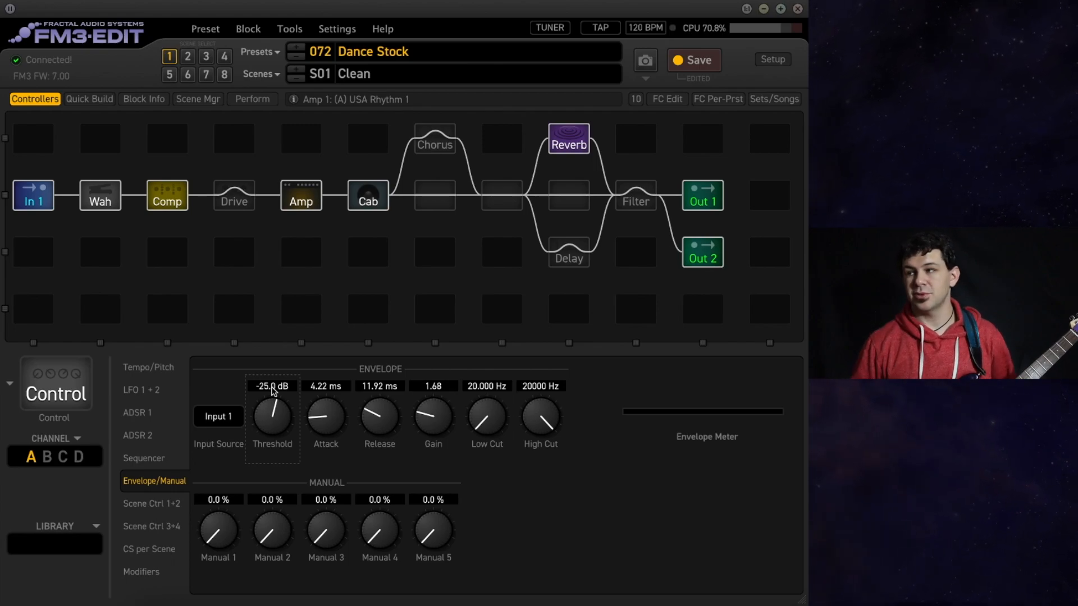
Set the Manual 1 to 5 controllers to about 34.5%, 47.9%, 47.9%, 43.1% and 34.0%.
{"action": "left_click_drag", "start_coordinate": [226, 537], "coordinate": [219, 487]}
{"action": "left_click_drag", "start_coordinate": [262, 529], "coordinate": [263, 501]}
{"action": "left_click_drag", "start_coordinate": [321, 533], "coordinate": [323, 505]}
{"action": "left_click_drag", "start_coordinate": [375, 533], "coordinate": [377, 508]}
{"action": "left_click_drag", "start_coordinate": [437, 542], "coordinate": [435, 491]}
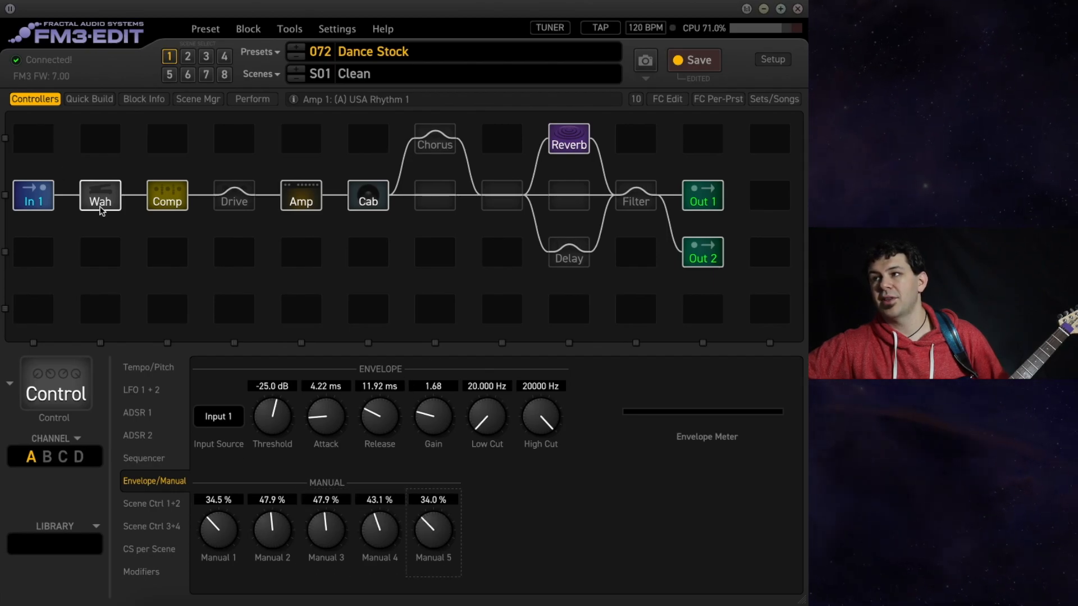
Change the modifier source of the Wah block's Control parameter to Manual 1, and open the settings of Scene Controllers 1 and 2.
{"action": "left_click", "coordinate": [101, 206]}
{"action": "right_click", "coordinate": [218, 418]}
{"action": "left_click", "coordinate": [230, 209]}
{"action": "left_click", "coordinate": [392, 184]}
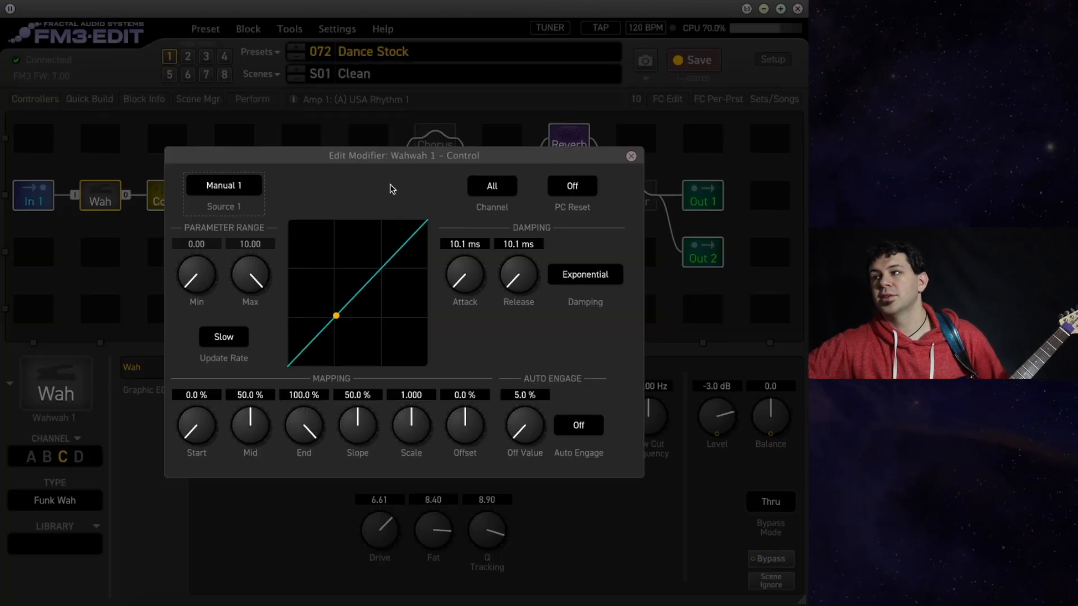
{"action": "left_click", "coordinate": [120, 324]}
{"action": "left_click", "coordinate": [36, 100]}
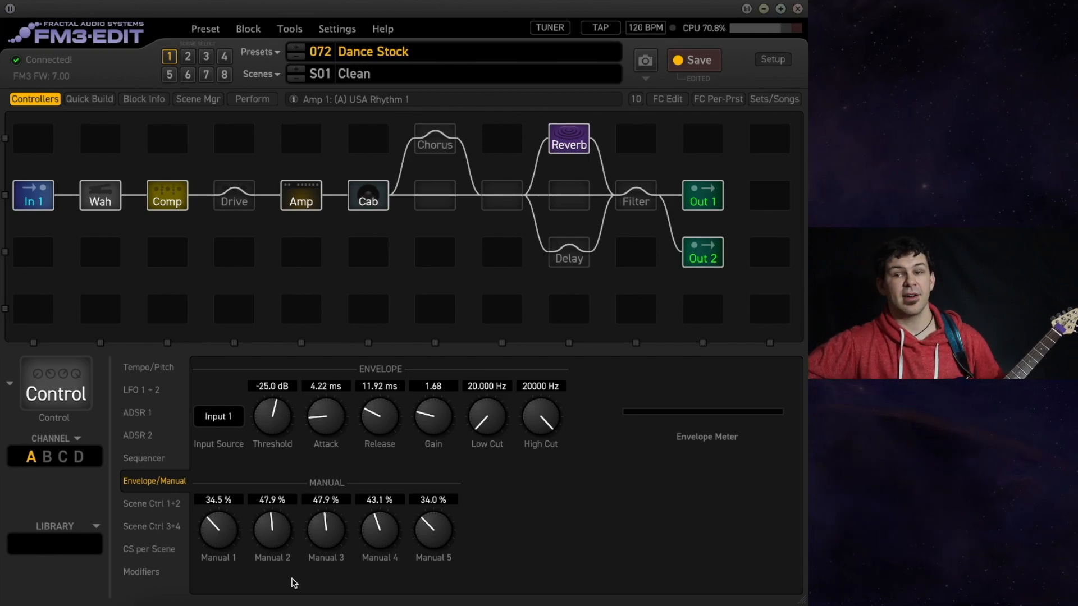
{"action": "left_click", "coordinate": [166, 504]}
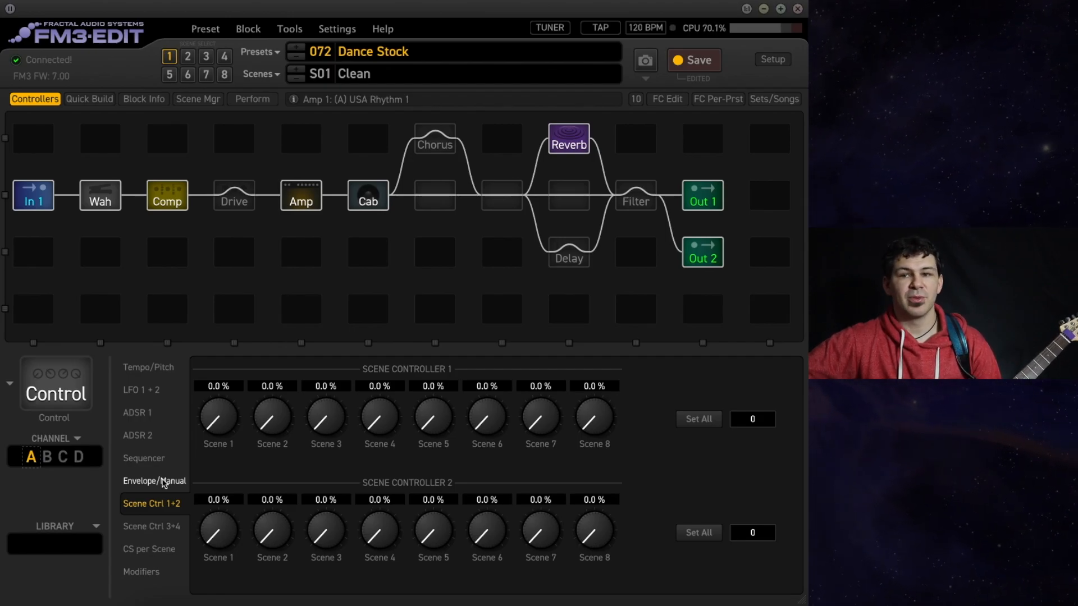
Set Scene Controller 1 to 5% for Scene 1, 3% for Scene 2 and 8% for Scene 3.
{"action": "double_click", "coordinate": [221, 386]}
{"action": "type", "text": "5"}
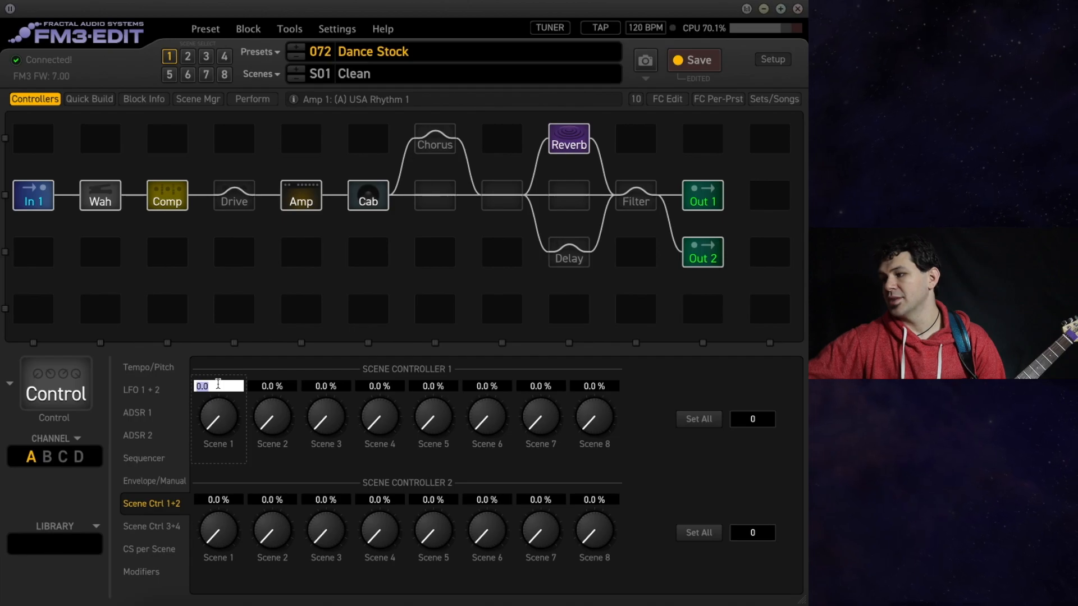
{"action": "key", "text": "Return"}
{"action": "double_click", "coordinate": [280, 387]}
{"action": "type", "text": "3"}
{"action": "key", "text": "Return"}
{"action": "double_click", "coordinate": [341, 387]}
{"action": "type", "text": "8"}
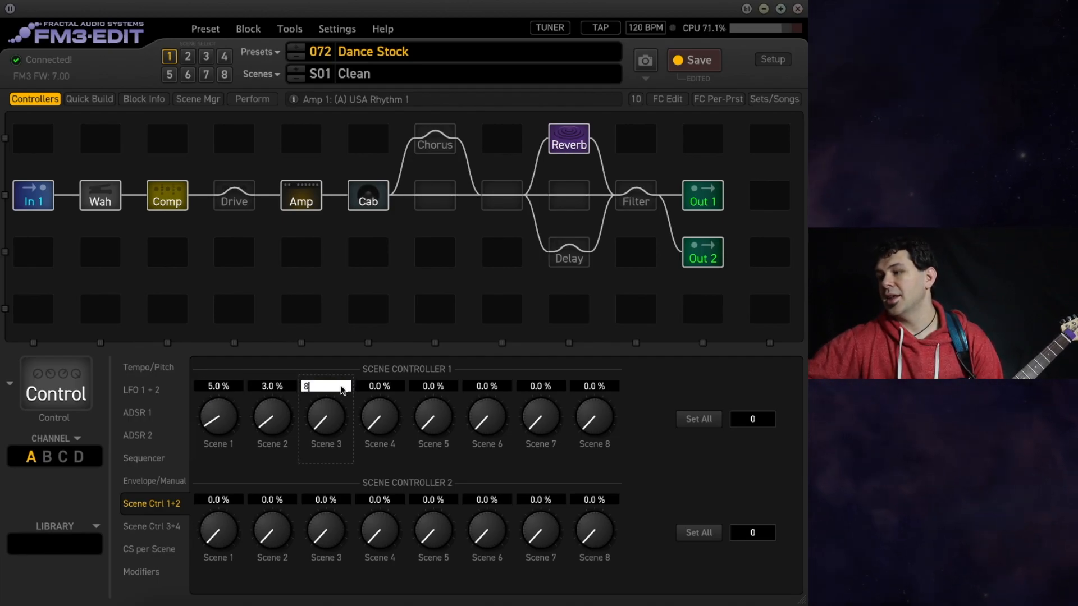
{"action": "key", "text": "Return"}
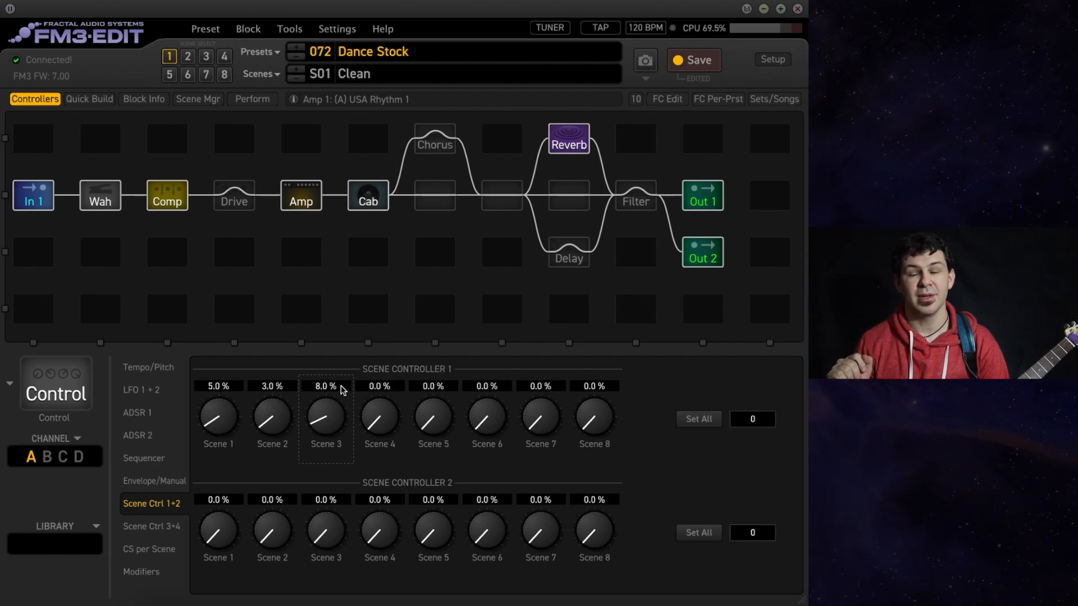
Set Scene Controller 1 to 80% for Scene 3, 30% for Scene 2 and 50% for Scene 1.
{"action": "left_click", "coordinate": [336, 387]}
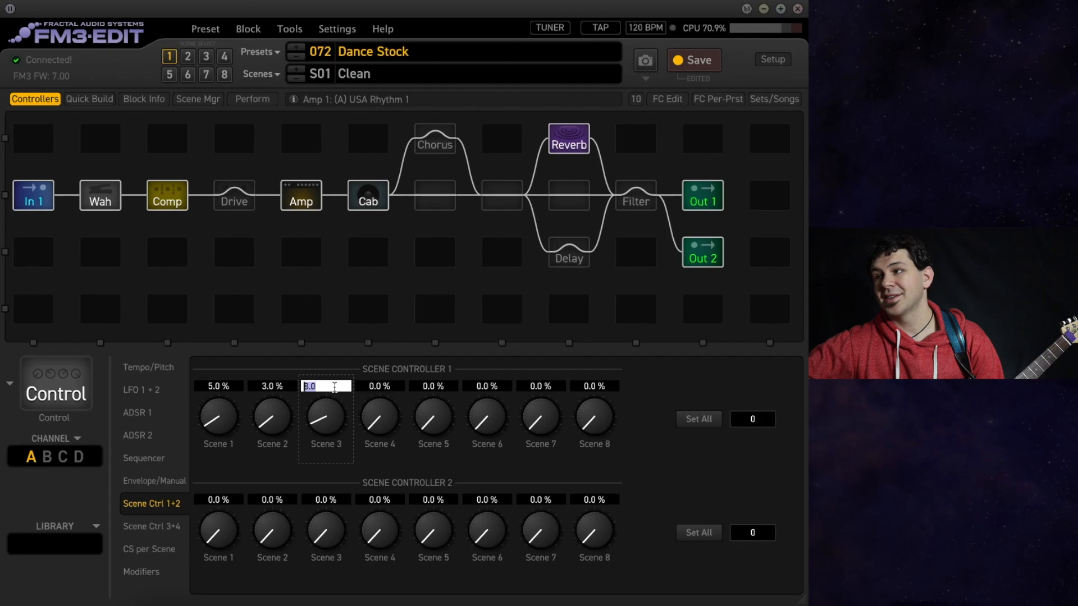
{"action": "type", "text": "80"}
{"action": "key", "text": "Return"}
{"action": "left_click", "coordinate": [274, 387]}
{"action": "type", "text": "30"}
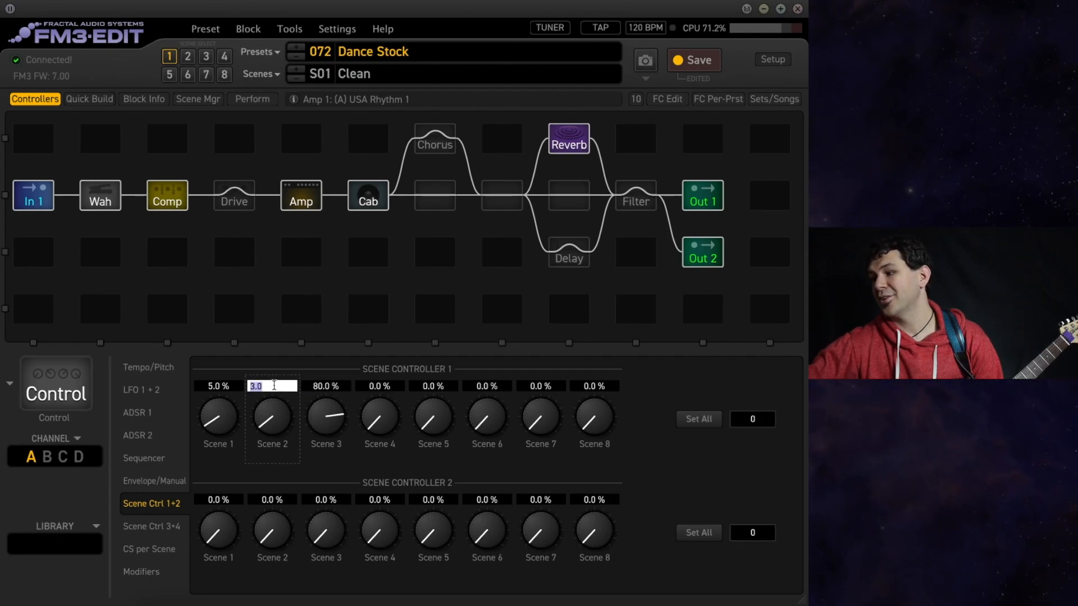
{"action": "key", "text": "Return"}
{"action": "left_click", "coordinate": [217, 386]}
{"action": "type", "text": "50"}
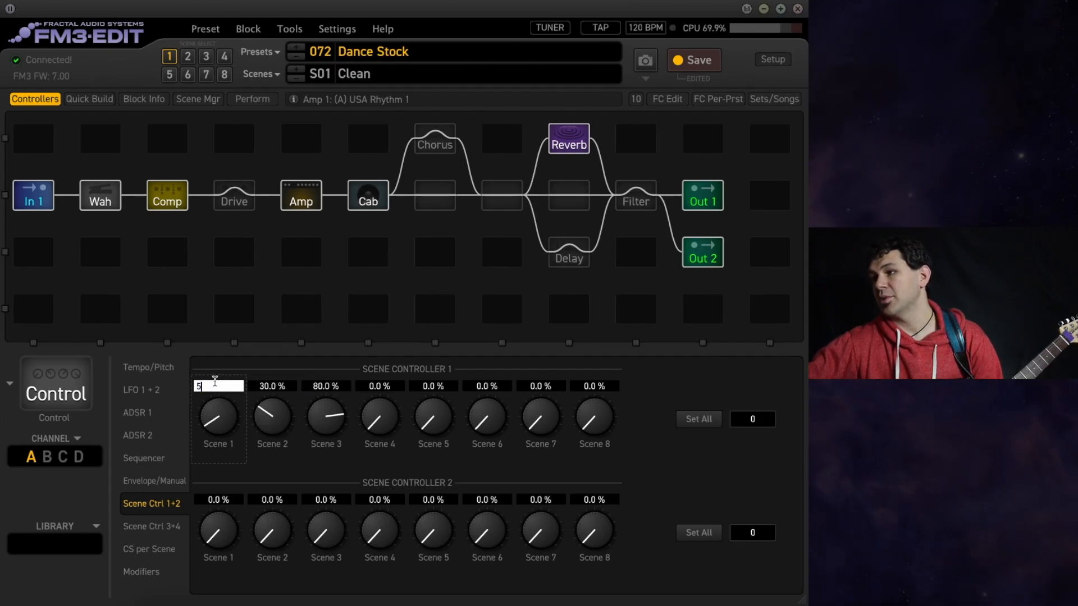
{"action": "key", "text": "Return"}
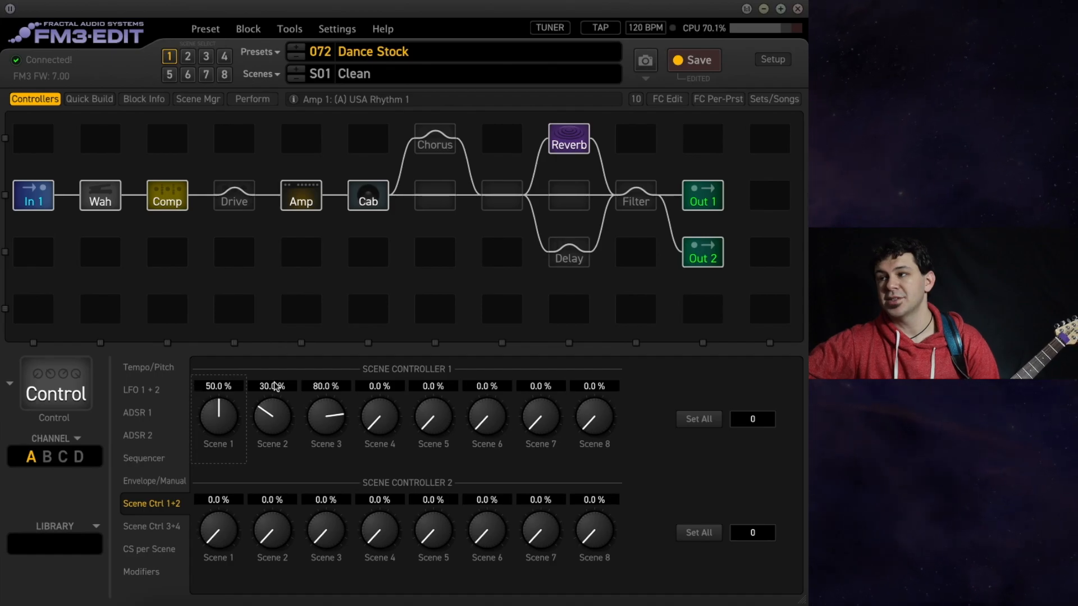
Assign Scene Controller 1 as the modifier source of the Amp block's Bass.
{"action": "left_click", "coordinate": [306, 201]}
{"action": "right_click", "coordinate": [324, 421]}
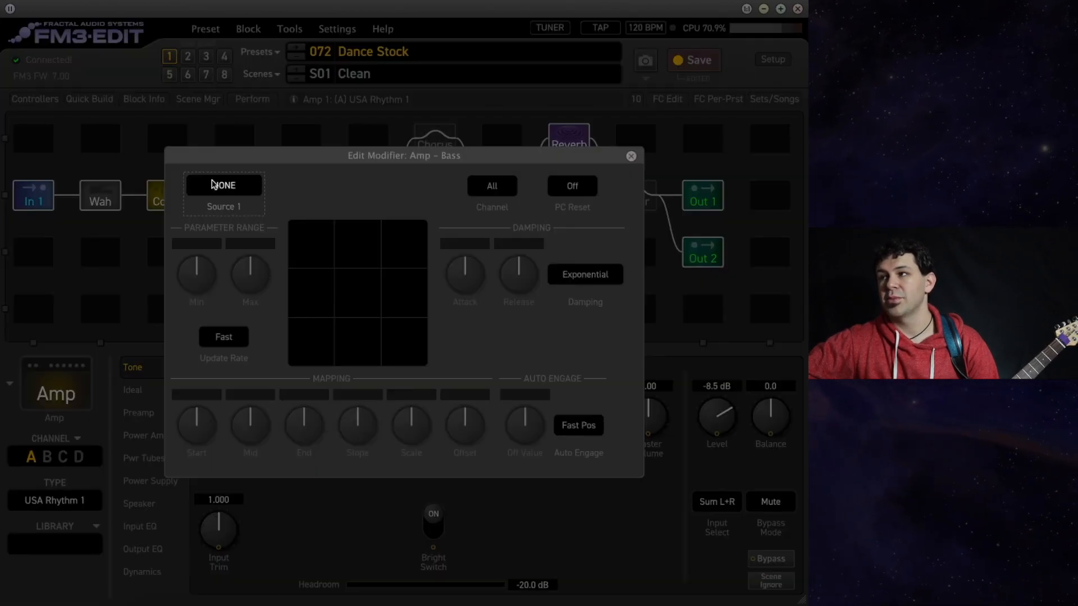
{"action": "left_click", "coordinate": [216, 183]}
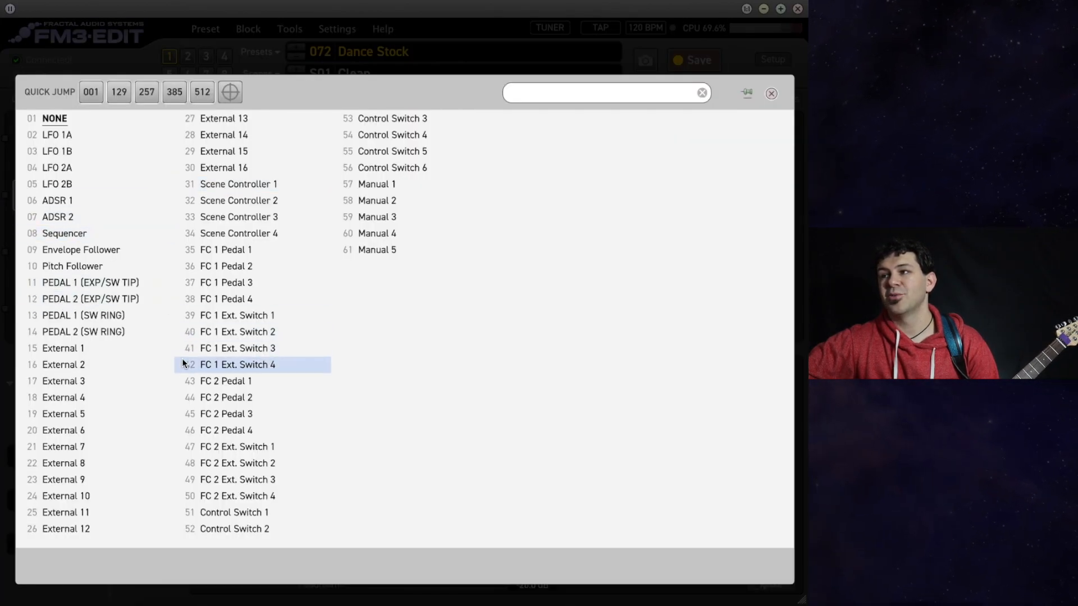
{"action": "left_click", "coordinate": [240, 184]}
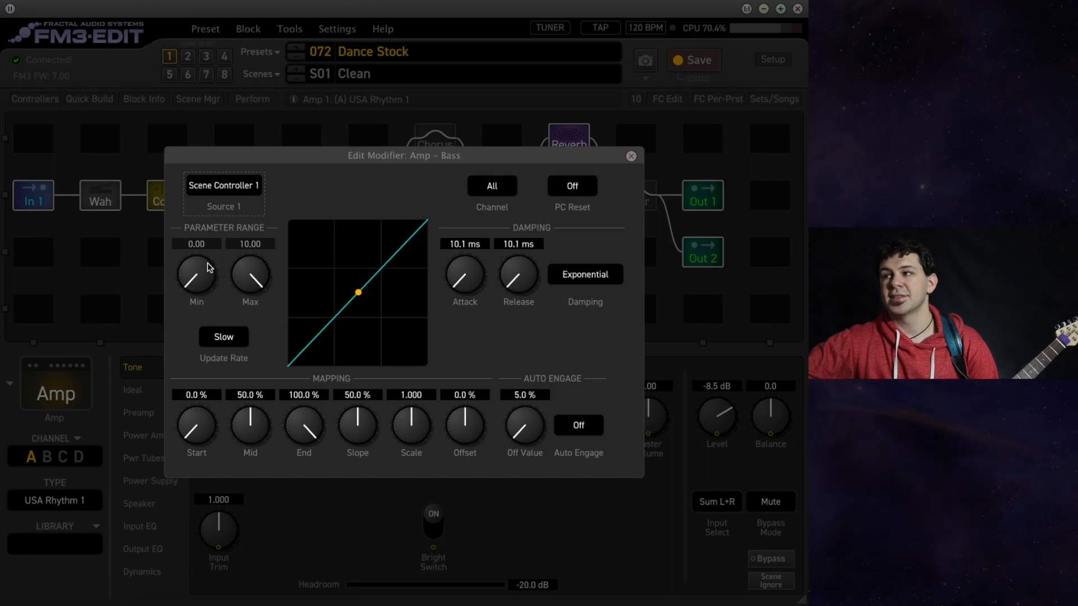
{"action": "left_click", "coordinate": [130, 351]}
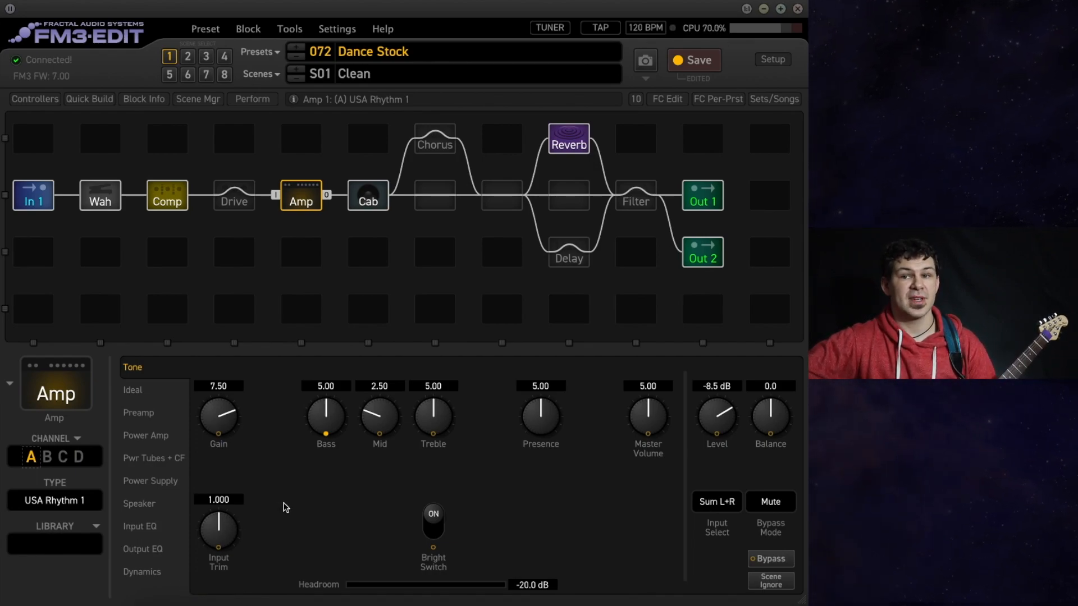
Assign Scene Controller 1 to the Amp block's Mid with a parameter range of about 3.85 to 5.97.
{"action": "right_click", "coordinate": [387, 414]}
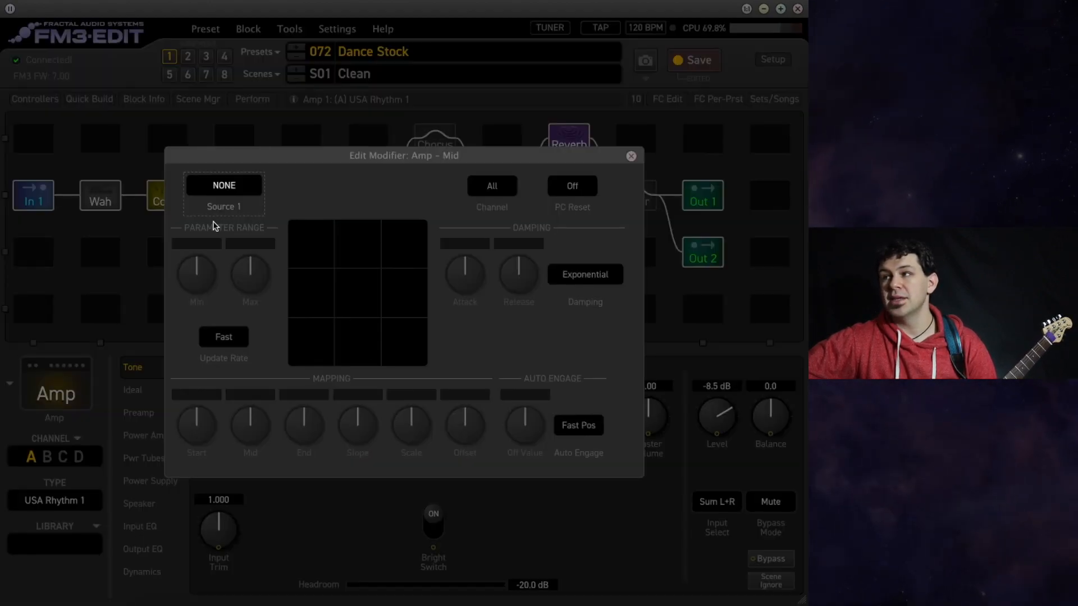
{"action": "left_click", "coordinate": [241, 185]}
{"action": "left_click", "coordinate": [241, 185]}
{"action": "left_click_drag", "start_coordinate": [211, 274], "coordinate": [207, 363]}
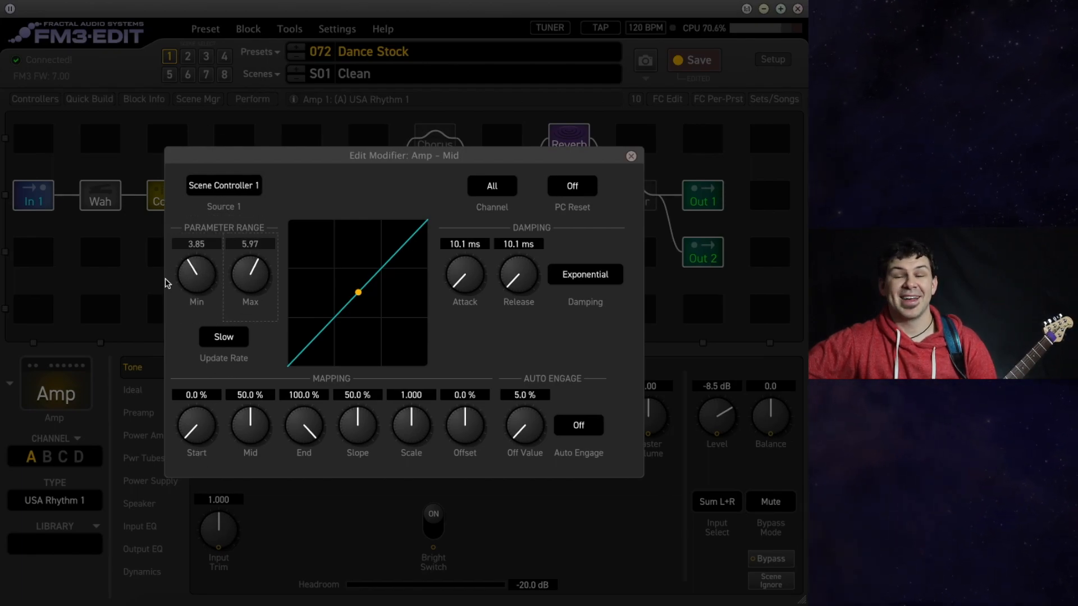
{"action": "left_click", "coordinate": [123, 358]}
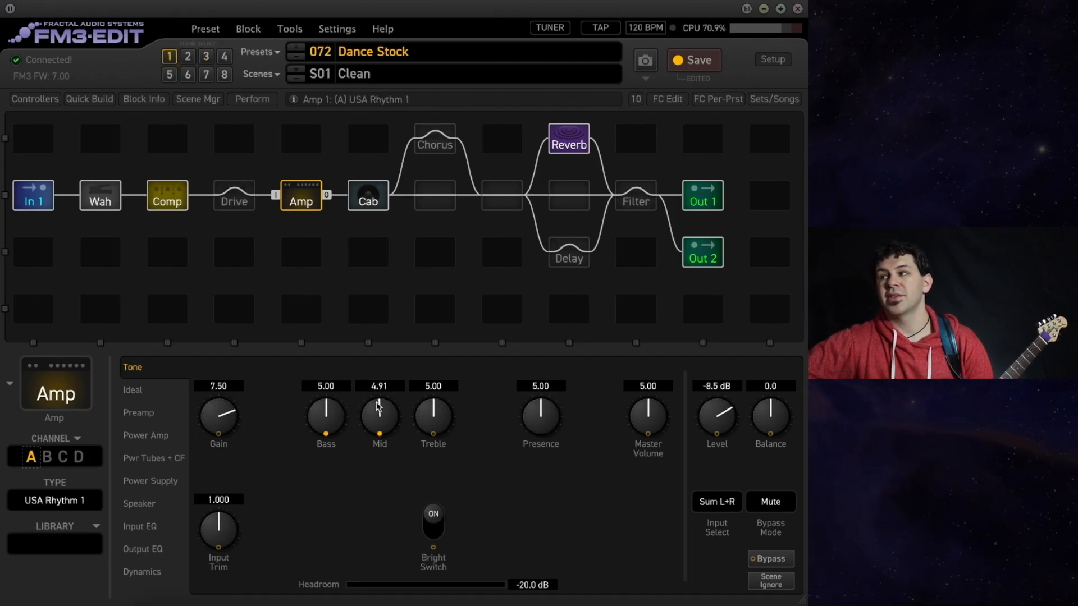
Set the modifier sources of the Amp block's Mid and Bass back to NONE.
{"action": "right_click", "coordinate": [377, 402]}
{"action": "left_click", "coordinate": [243, 187]}
{"action": "left_click", "coordinate": [120, 123]}
{"action": "right_click", "coordinate": [316, 415]}
{"action": "left_click", "coordinate": [203, 183]}
{"action": "left_click", "coordinate": [116, 120]}
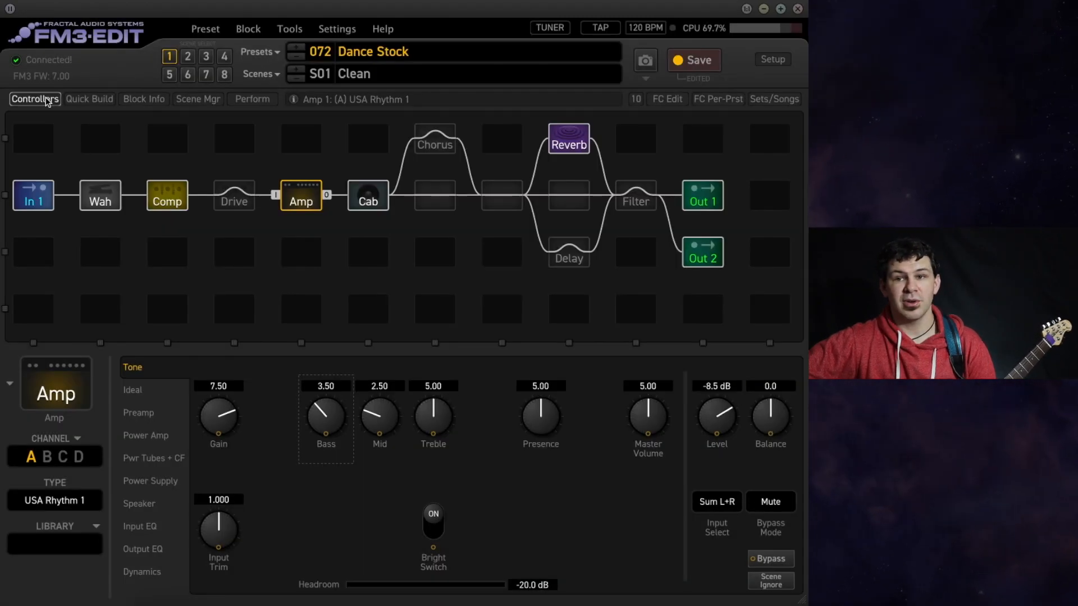
Reassign Scene Controller 1 to the Amp block's Bass and check the modifier's channel options.
{"action": "right_click", "coordinate": [334, 427]}
{"action": "left_click", "coordinate": [242, 191]}
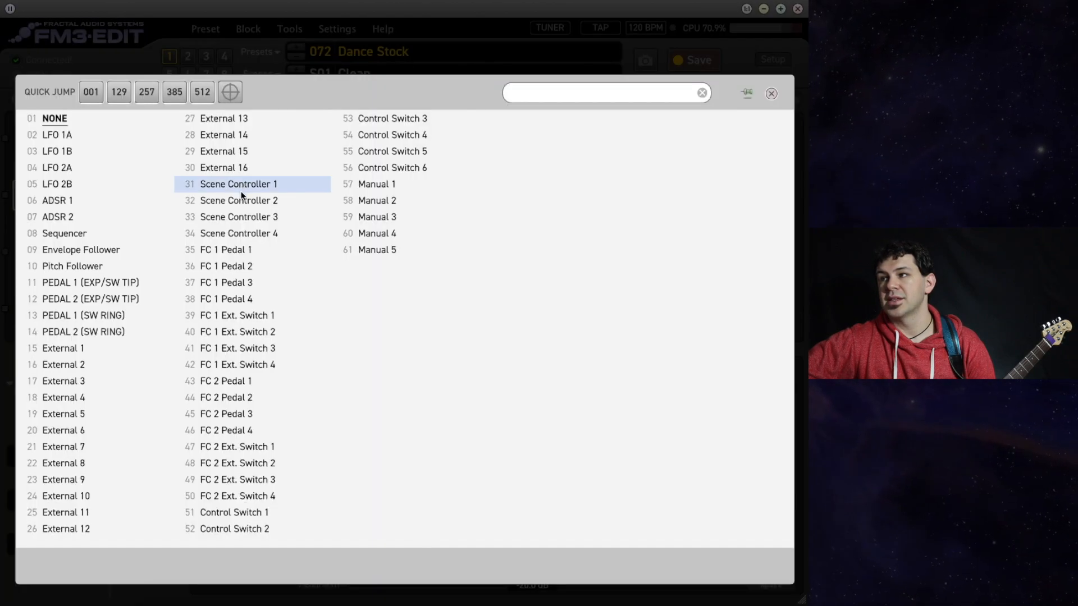
{"action": "left_click", "coordinate": [496, 180]}
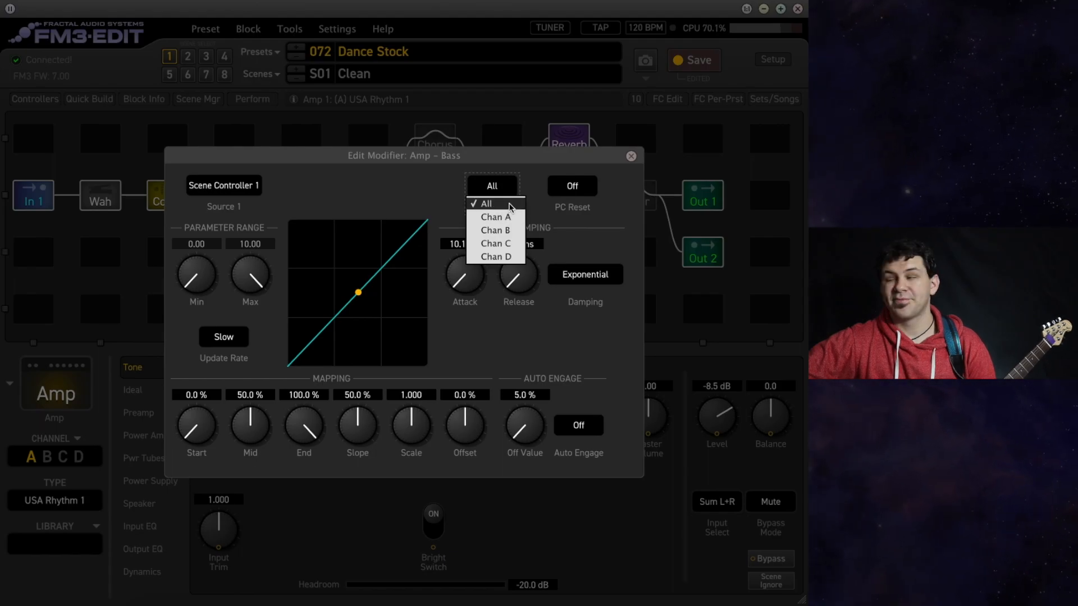
{"action": "left_click", "coordinate": [235, 132]}
Remove the modifier source from the Amp block's Bass by choosing NONE.
{"action": "right_click", "coordinate": [330, 427]}
{"action": "left_click", "coordinate": [224, 190]}
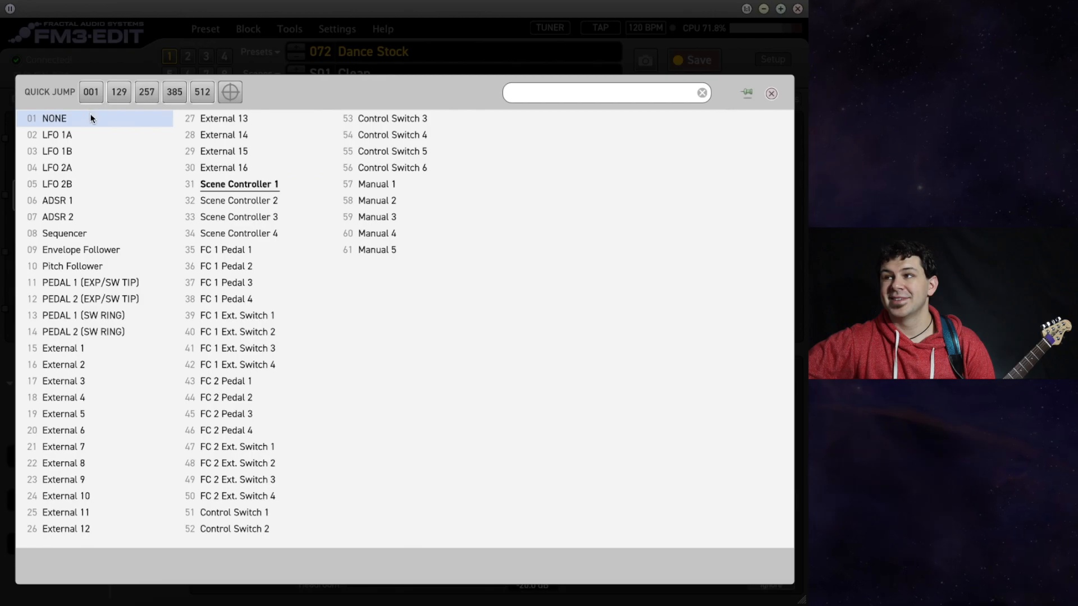
{"action": "left_click", "coordinate": [91, 118]}
Examine the control switch states per scene and the bypass modifier of the Filter block.
{"action": "left_click", "coordinate": [49, 101]}
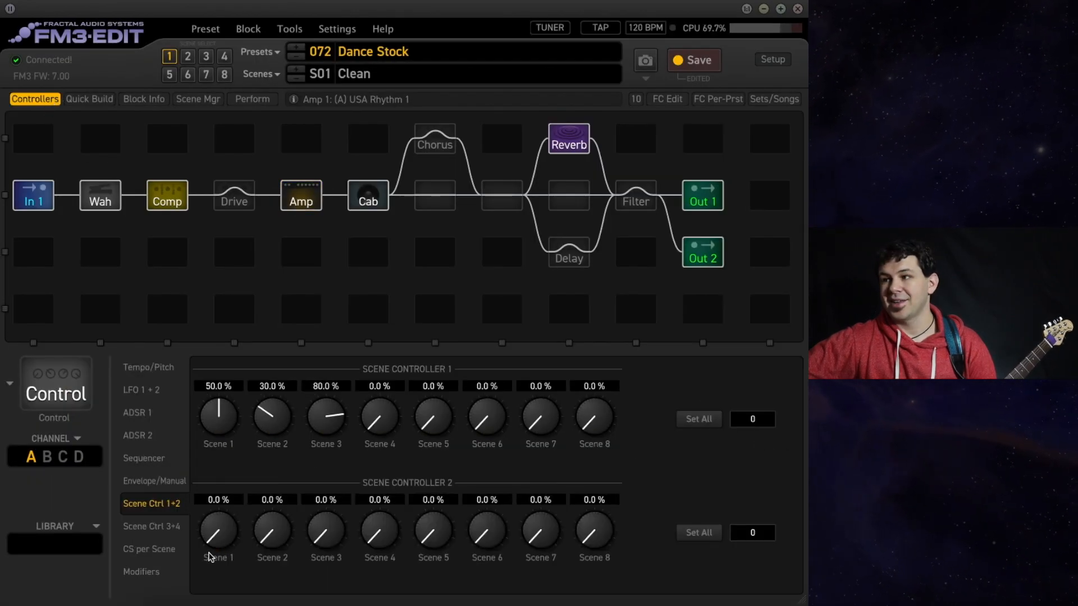
{"action": "left_click", "coordinate": [169, 551]}
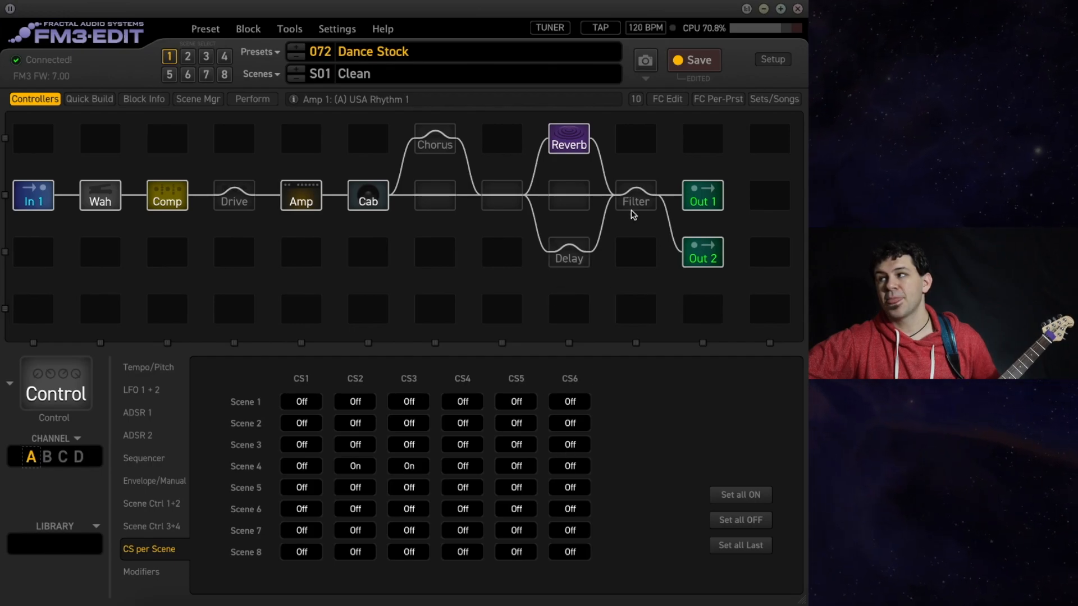
{"action": "left_click", "coordinate": [650, 207]}
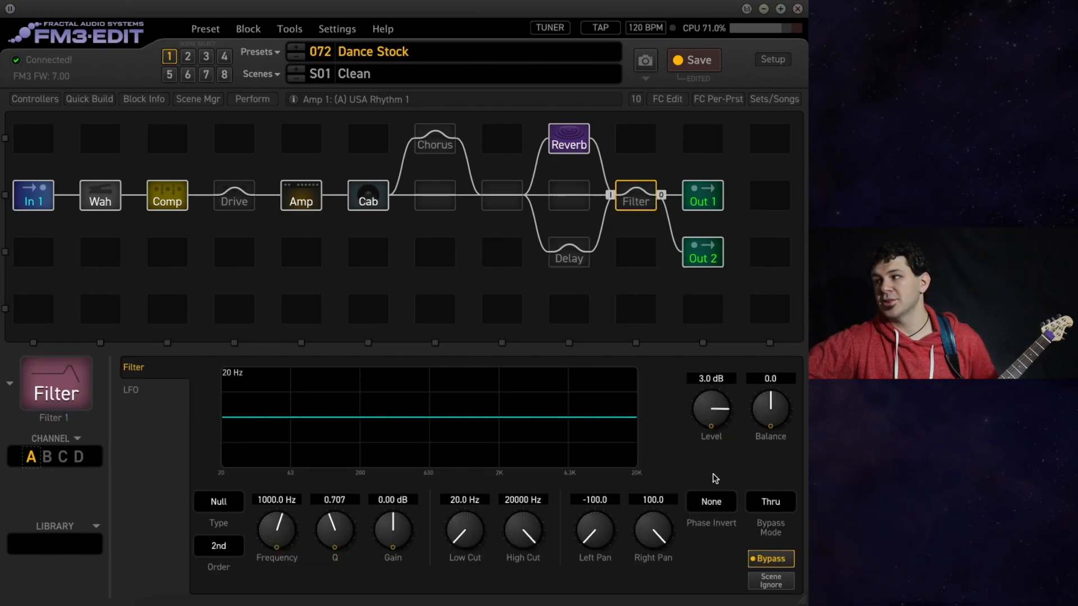
{"action": "right_click", "coordinate": [786, 562]}
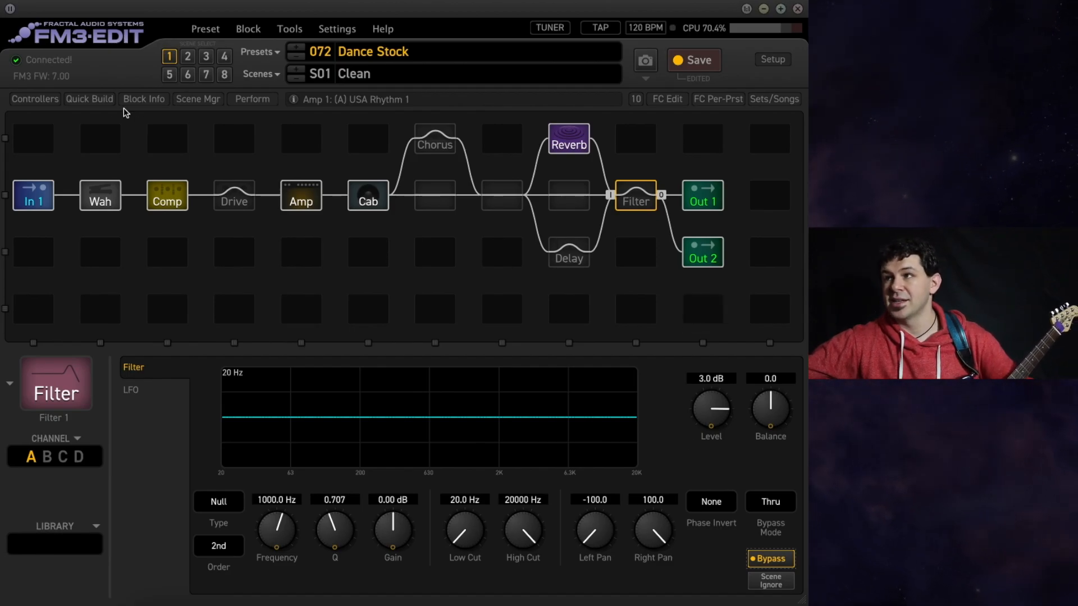
{"action": "left_click", "coordinate": [35, 99]}
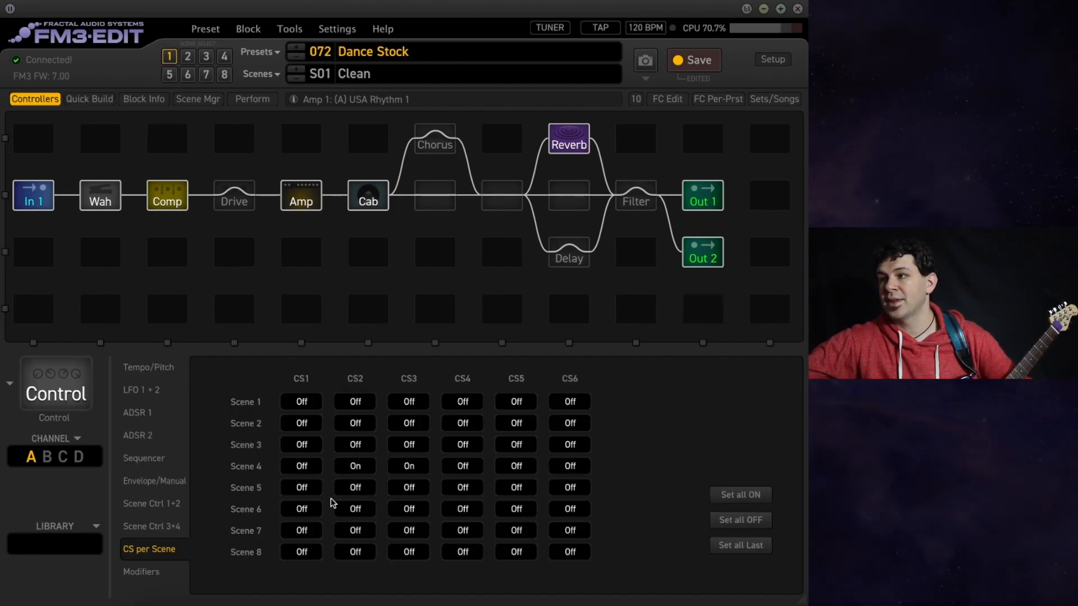
Examine the list of modifiers assigned in the preset, and revisit the control switch and tempo settings.
{"action": "left_click", "coordinate": [162, 575]}
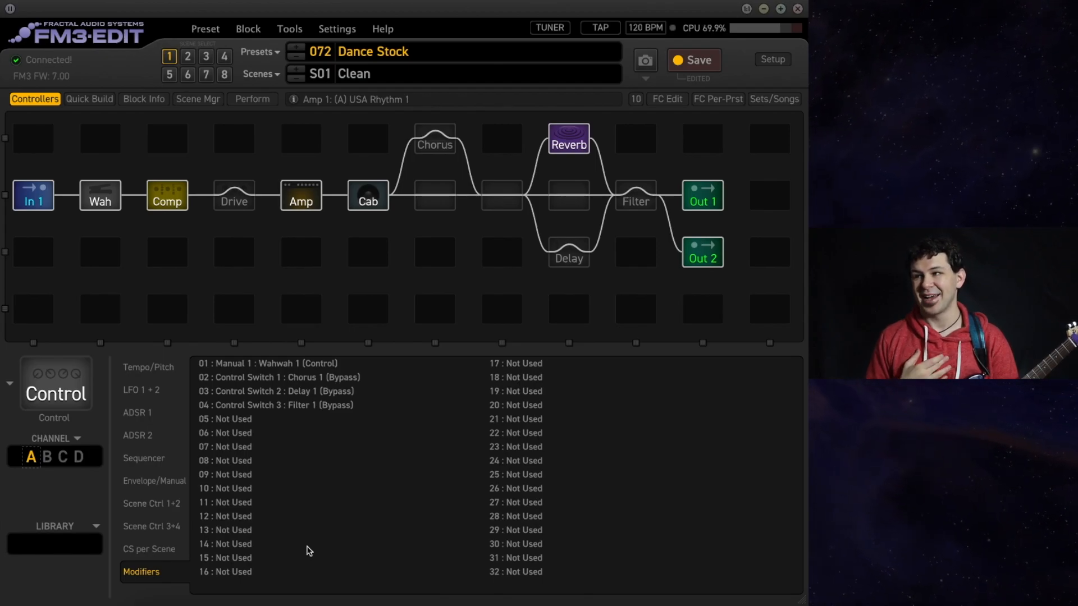
{"action": "left_click", "coordinate": [207, 366]}
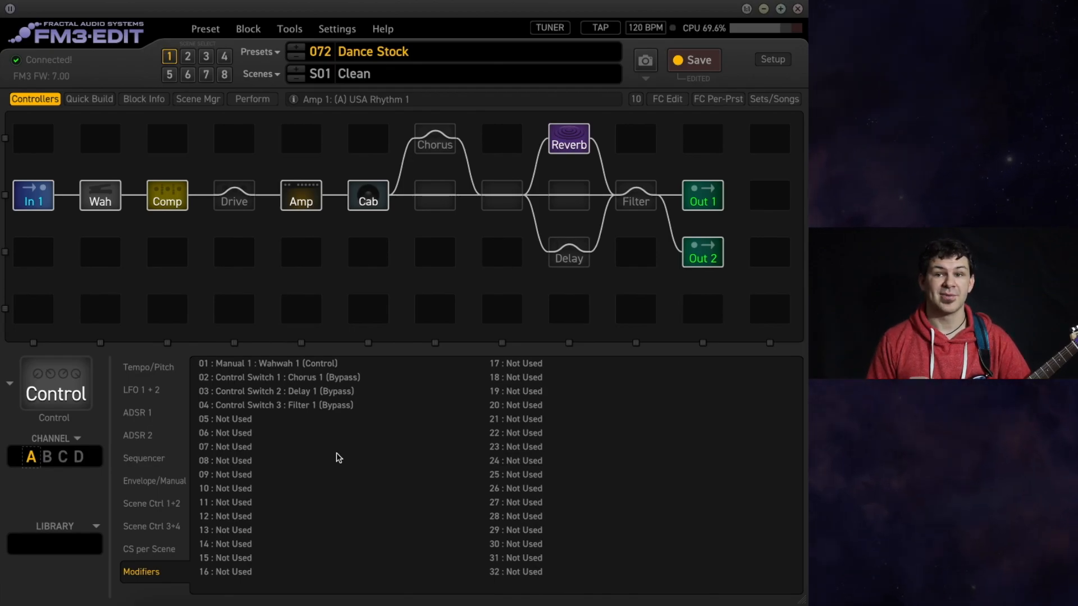
{"action": "left_click", "coordinate": [167, 550]}
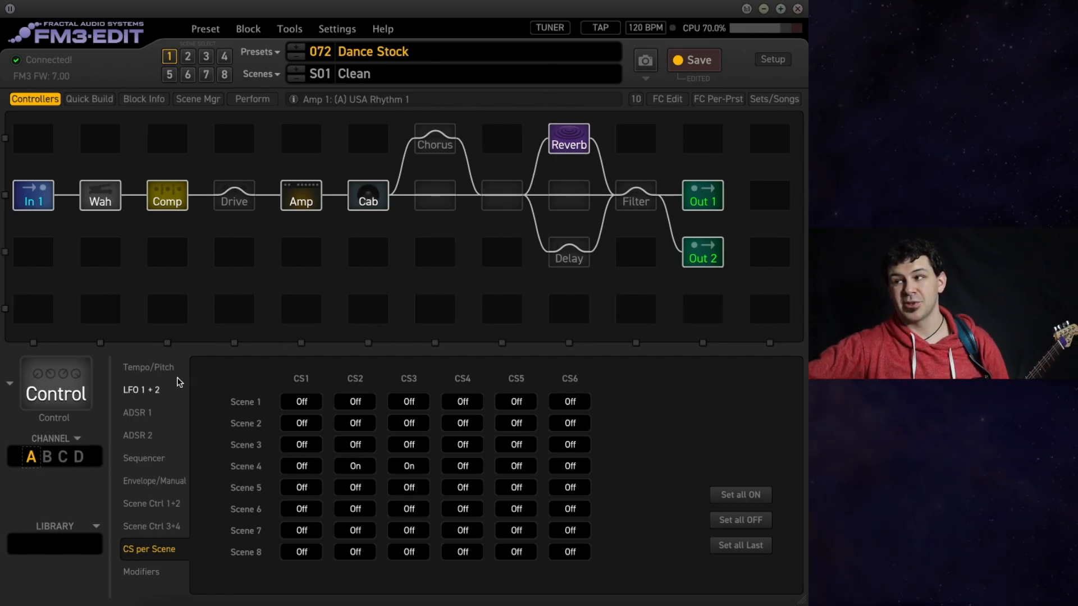
{"action": "left_click", "coordinate": [155, 363]}
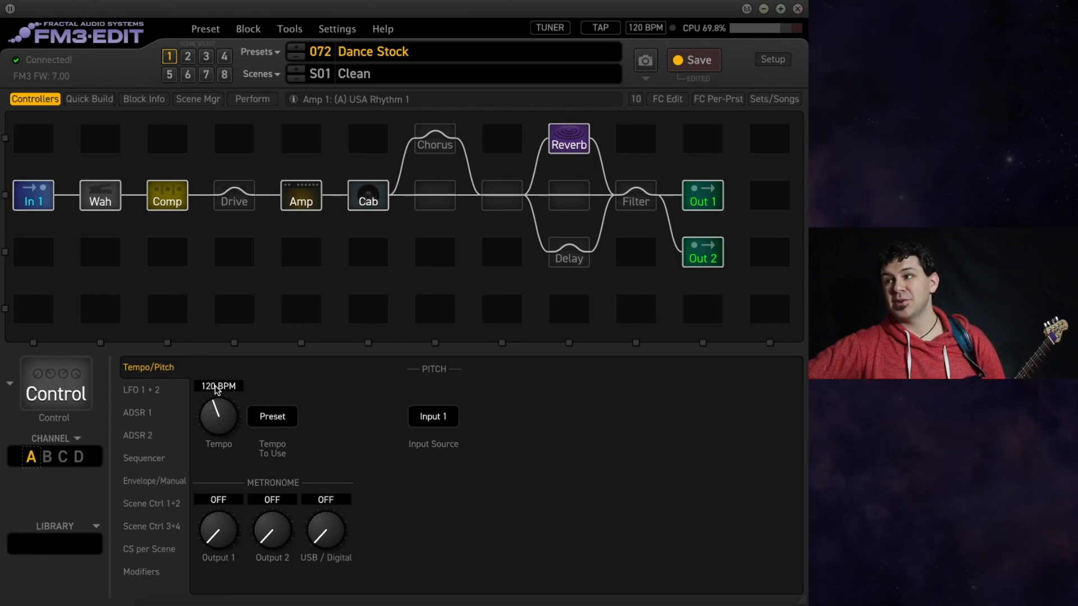
Compare the Controllers block's channel and tempo in Scene 2 with those in Scene 1.
{"action": "left_click", "coordinate": [192, 58]}
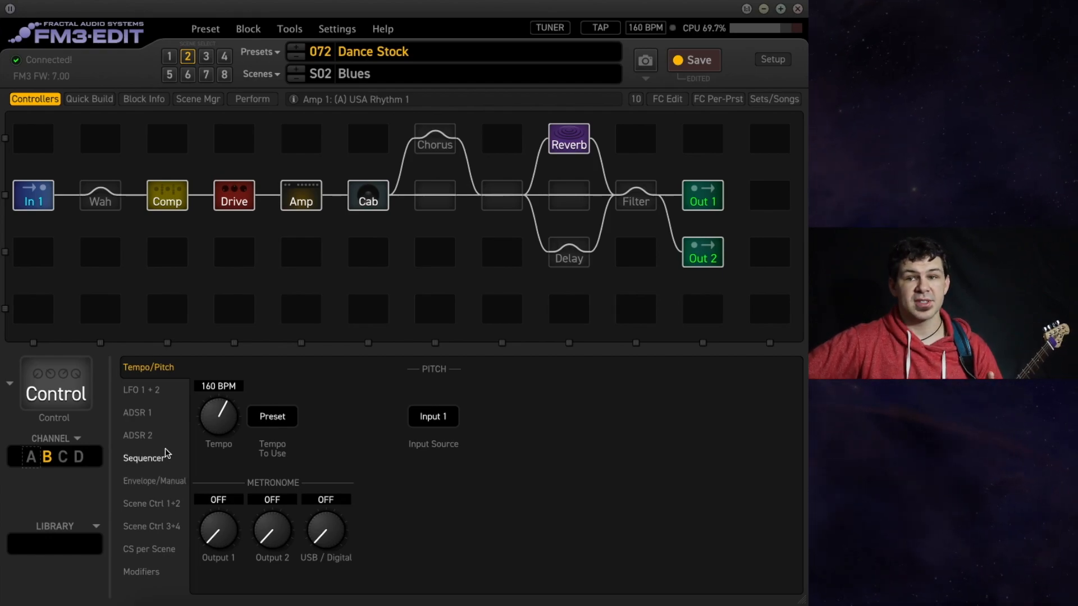
{"action": "left_click", "coordinate": [170, 56]}
Review the LFO, ADSR 1, Sequencer, Envelope/Manual, Scene Controller 1 and 2, and per-scene control switch settings, plus the preset's modifier list.
{"action": "left_click", "coordinate": [142, 389]}
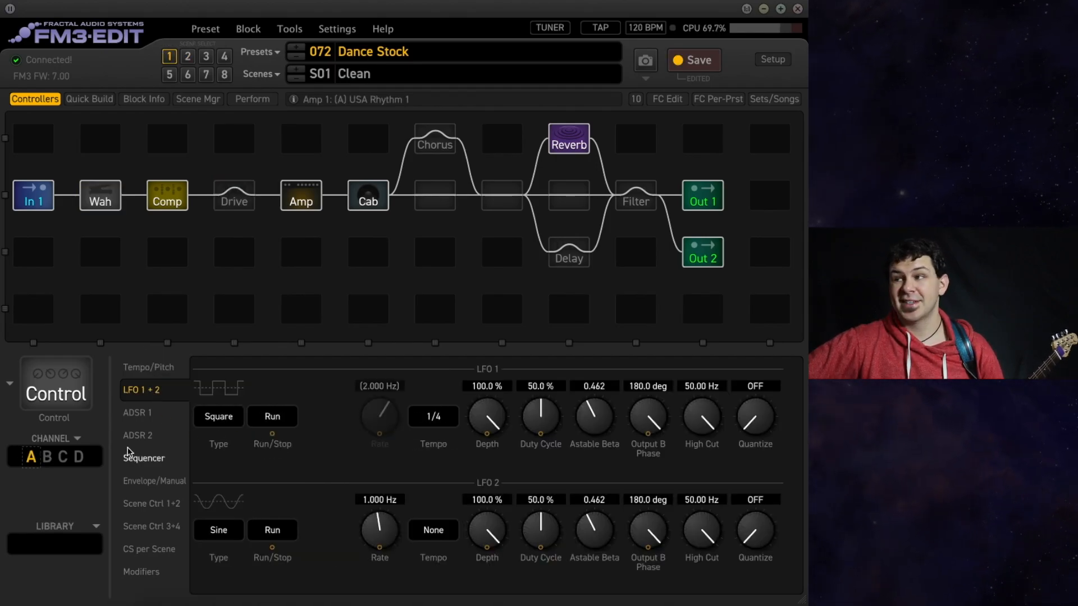
{"action": "left_click", "coordinate": [148, 413]}
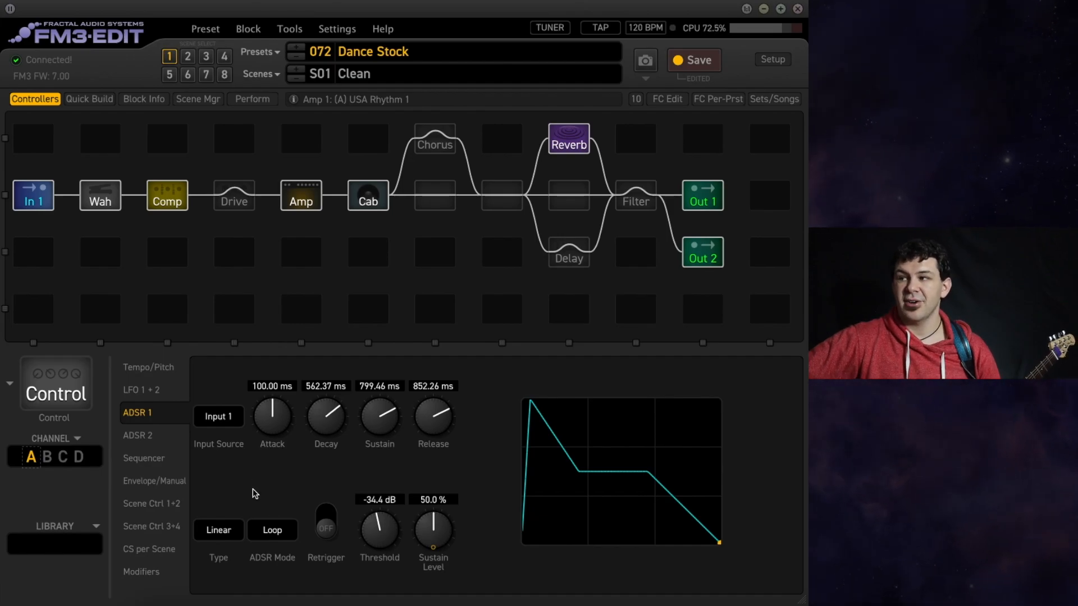
{"action": "left_click", "coordinate": [147, 458]}
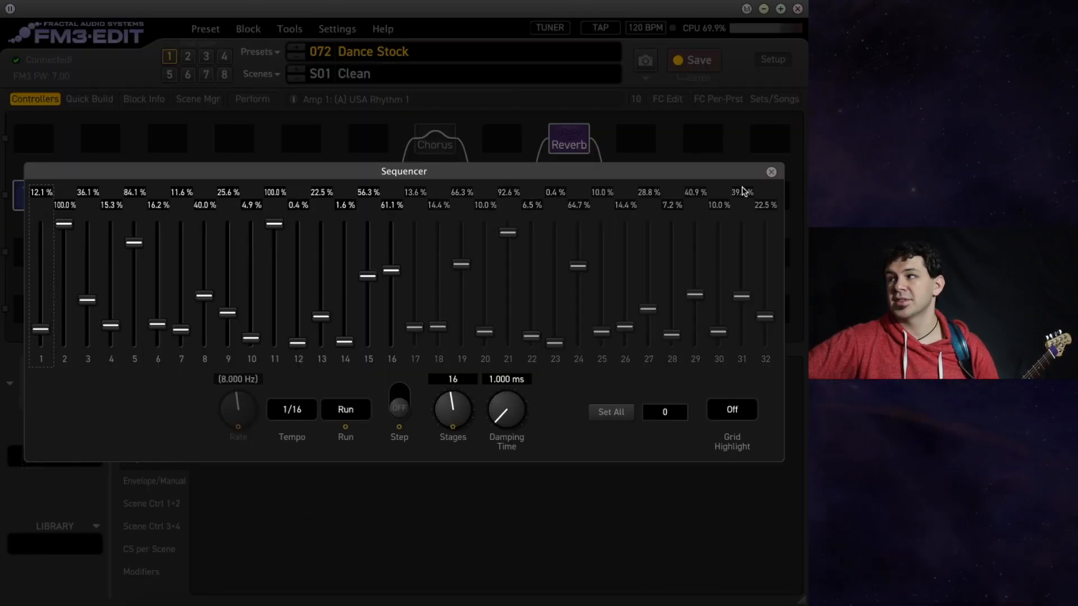
{"action": "left_click", "coordinate": [771, 172]}
{"action": "left_click", "coordinate": [168, 481]}
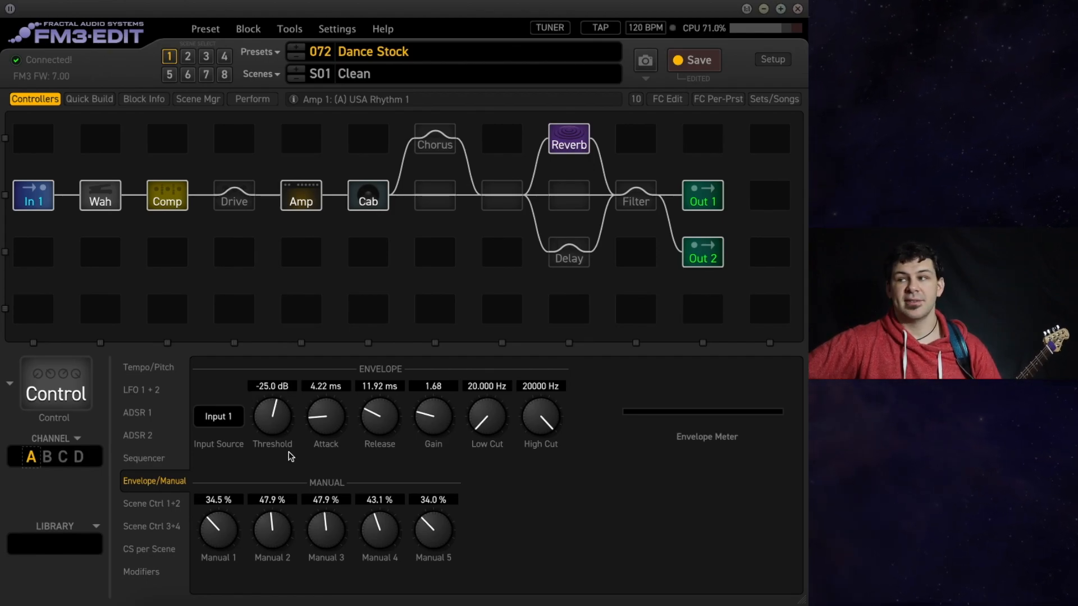
{"action": "left_click", "coordinate": [168, 506]}
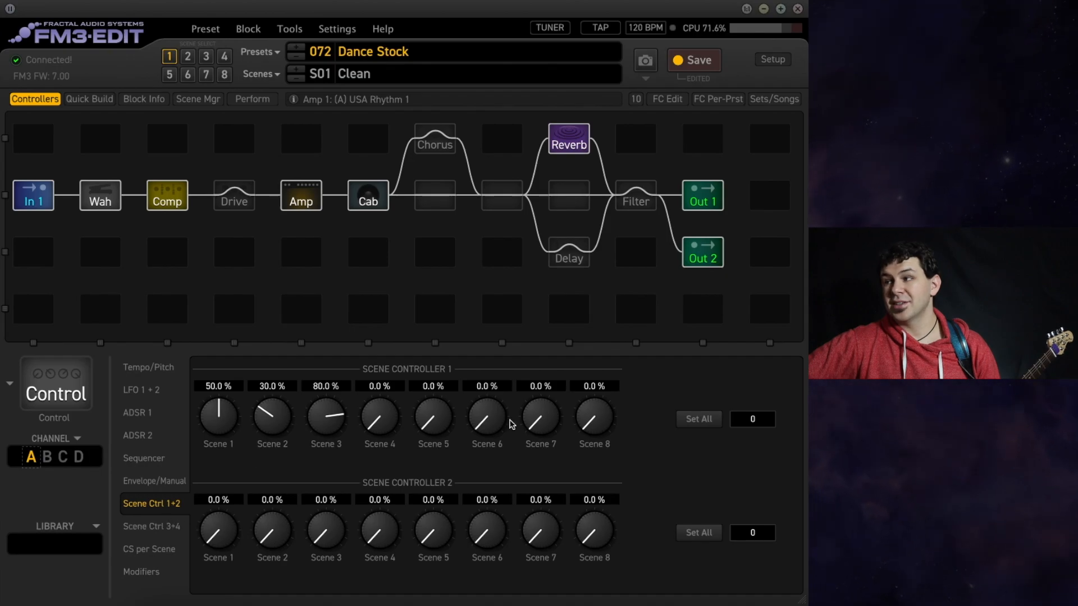
{"action": "left_click", "coordinate": [141, 550]}
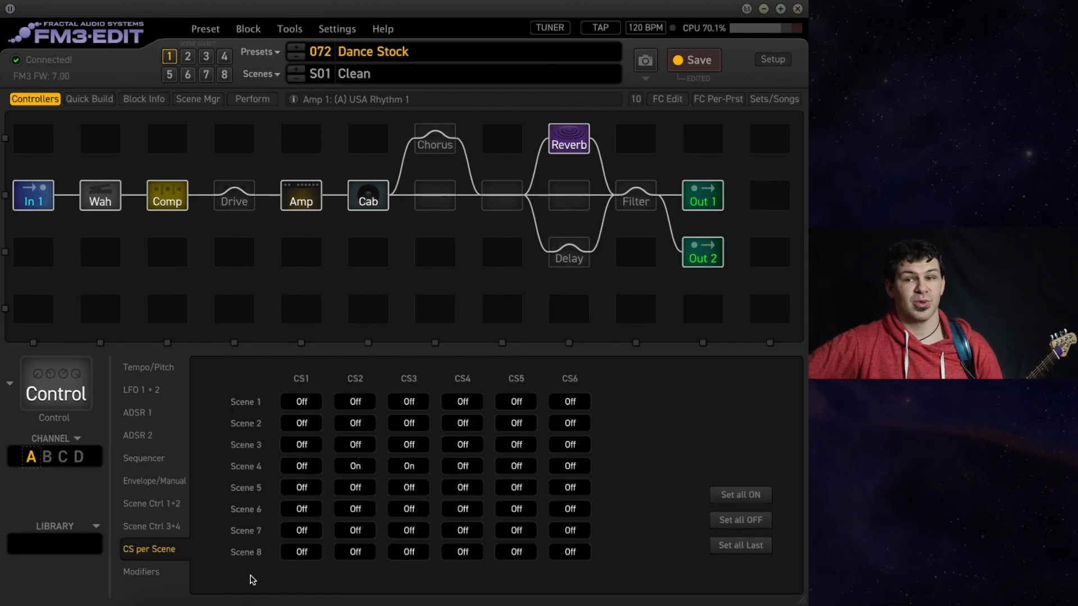
{"action": "left_click", "coordinate": [156, 576]}
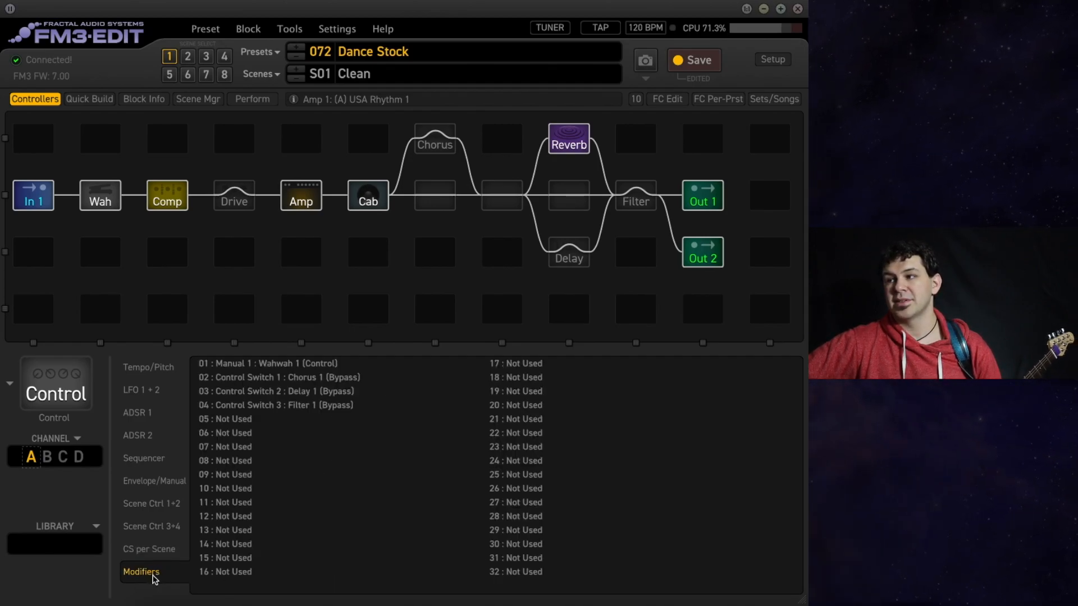